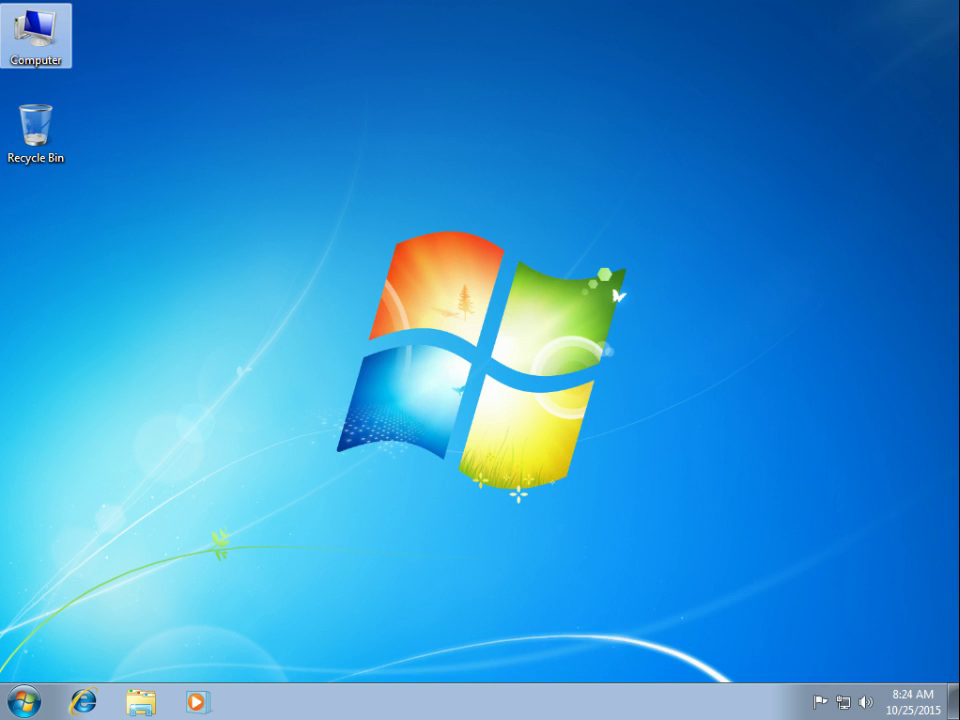
# Refresh the desktop and look at the computer's drives, closing the drive overview when done
pyautogui.rightClick(315, 220)
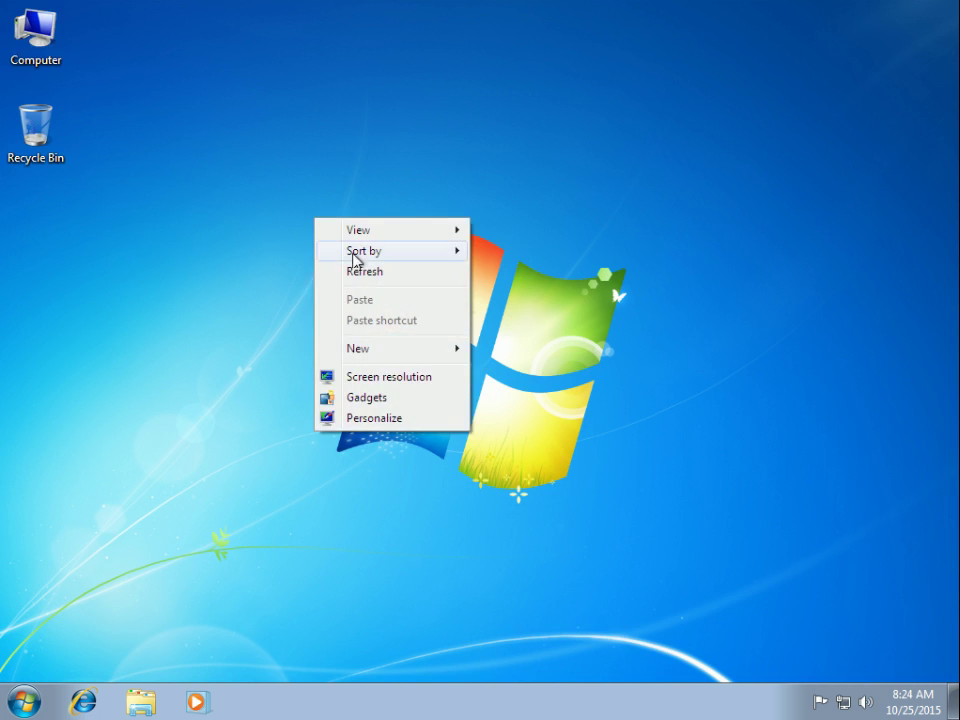
pyautogui.click(362, 271)
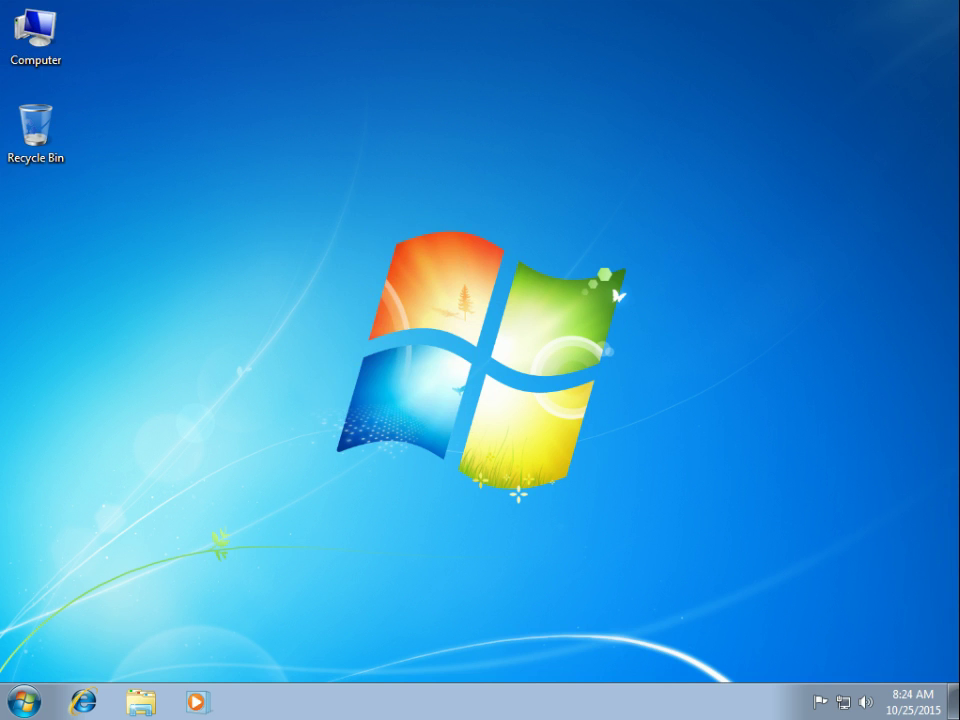
pyautogui.doubleClick(35, 38)
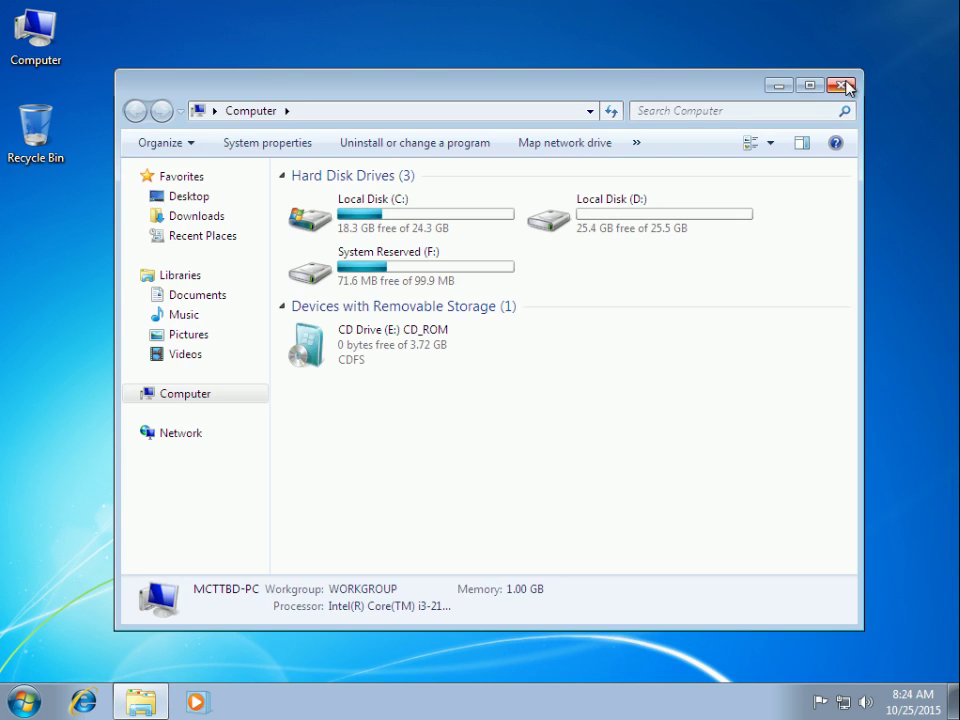
pyautogui.click(840, 86)
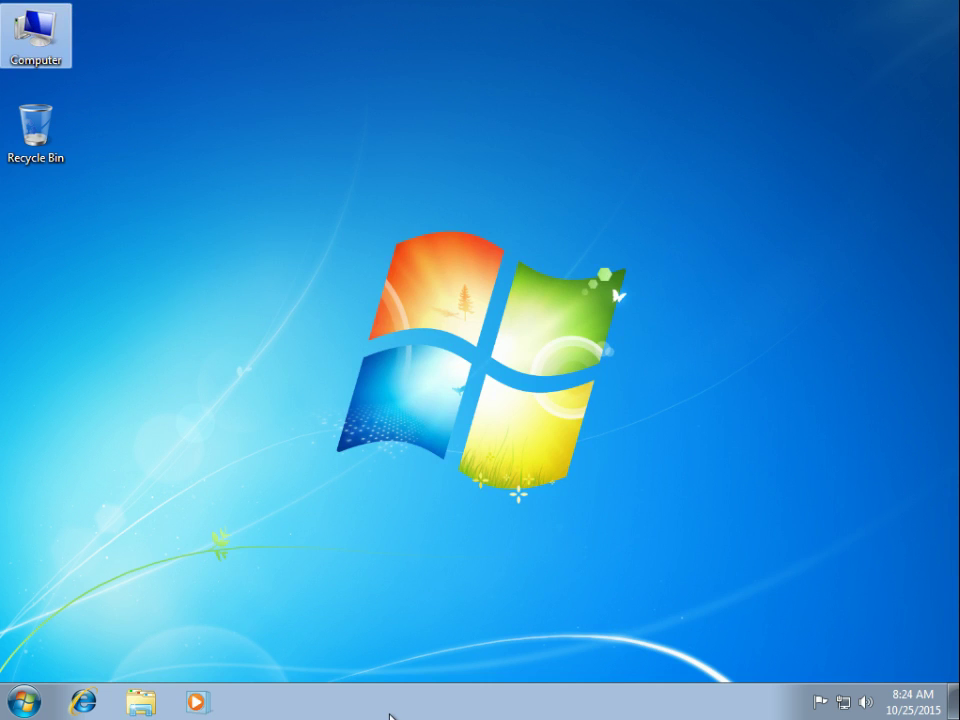
# Find and open Backup and Restore, and start creating a system image
pyautogui.click(24, 701)
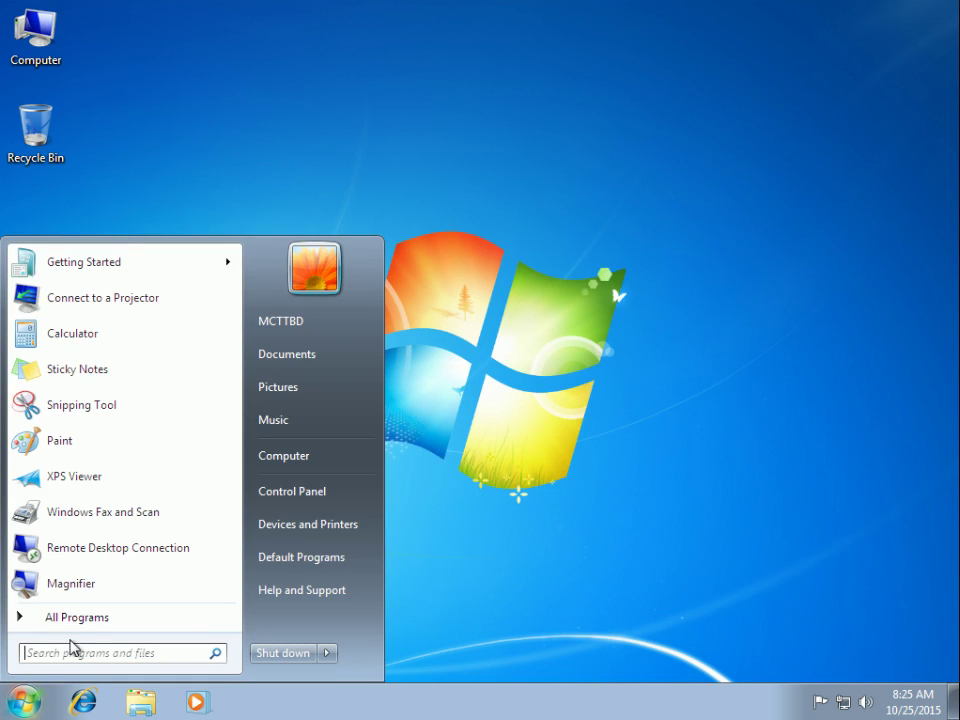
pyautogui.click(62, 655)
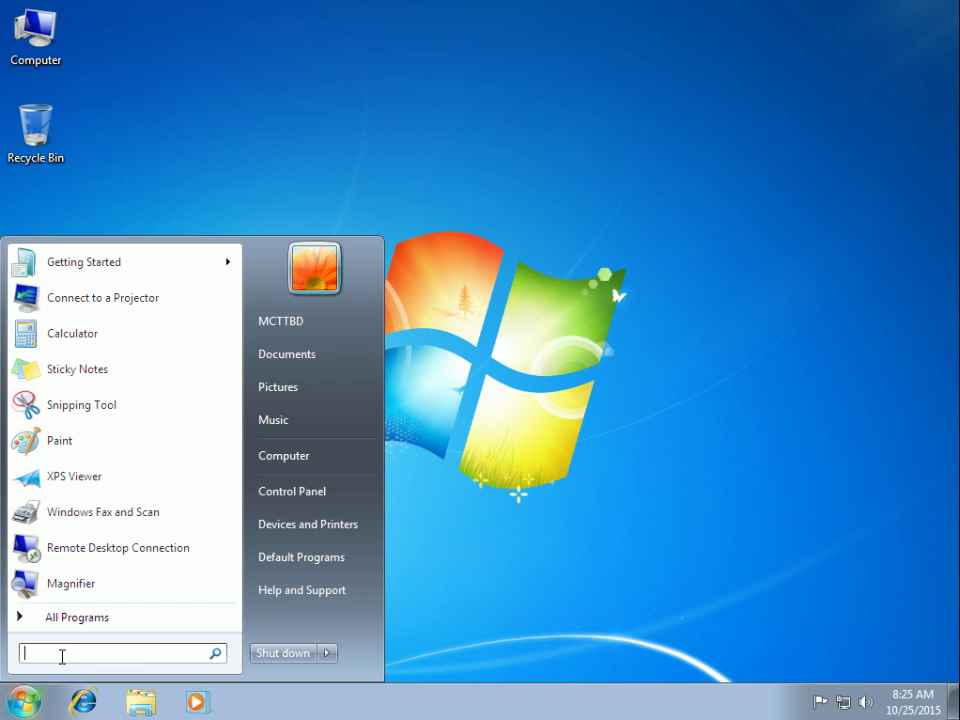
pyautogui.write('b')
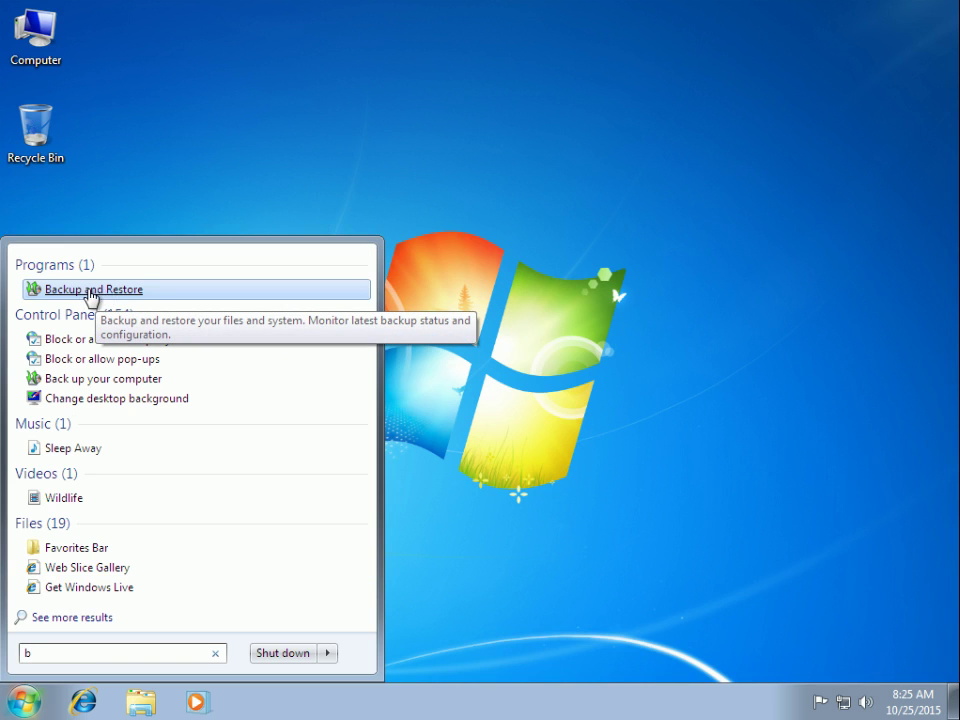
pyautogui.click(90, 292)
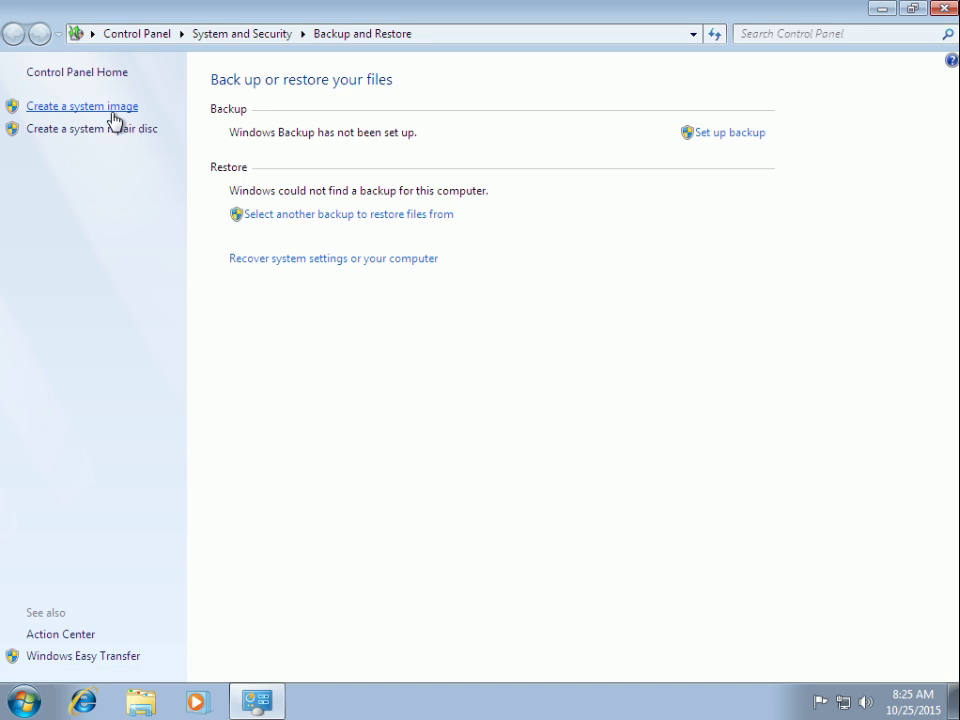
pyautogui.click(73, 111)
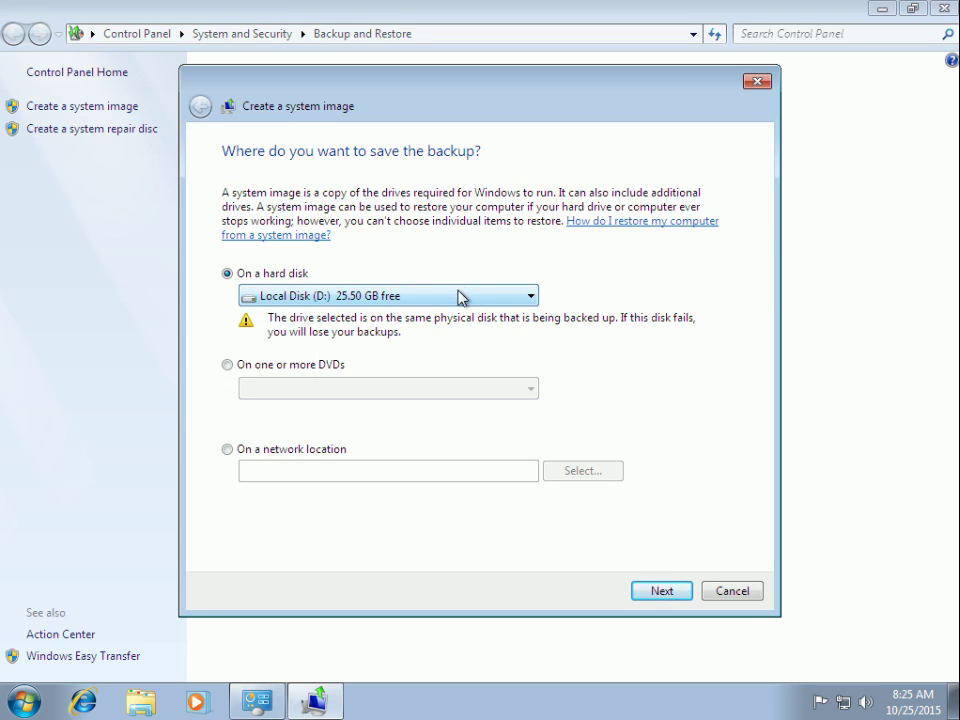
# Check the contents of Local Disk (D:) in a separate Computer window, and close that window
pyautogui.click(457, 297)
pyautogui.click(456, 297)
pyautogui.click(22, 702)
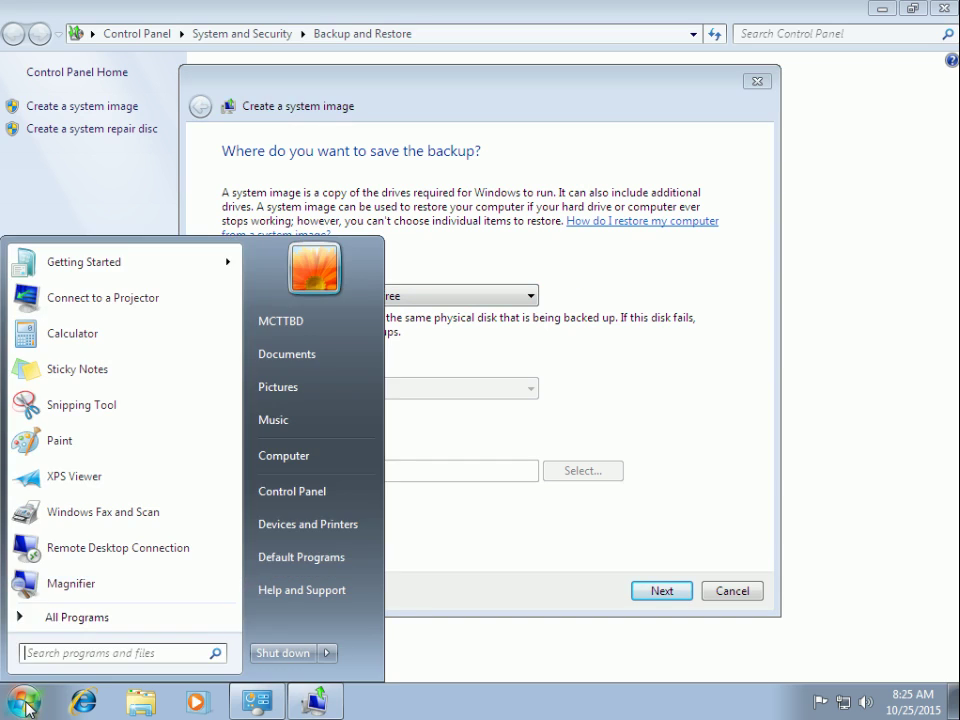
pyautogui.click(308, 463)
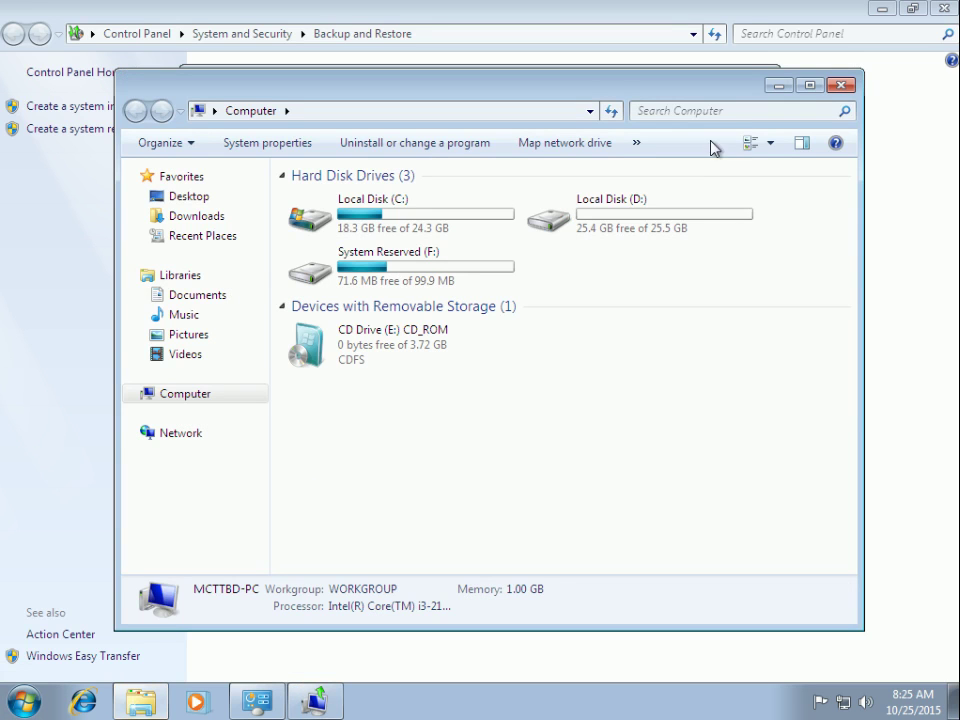
pyautogui.doubleClick(648, 213)
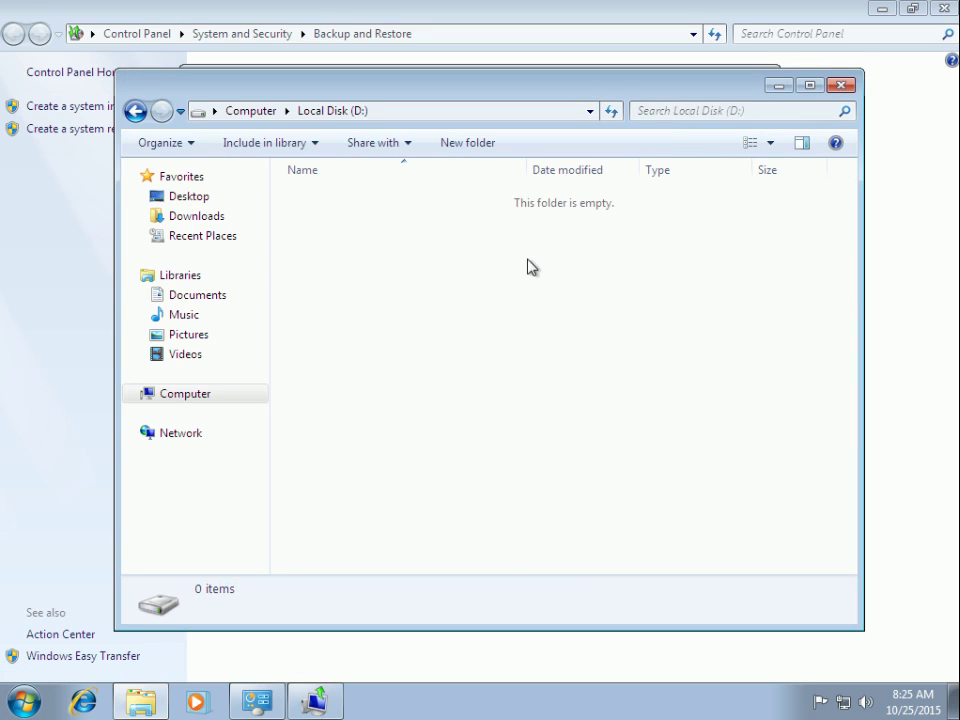
pyautogui.click(843, 85)
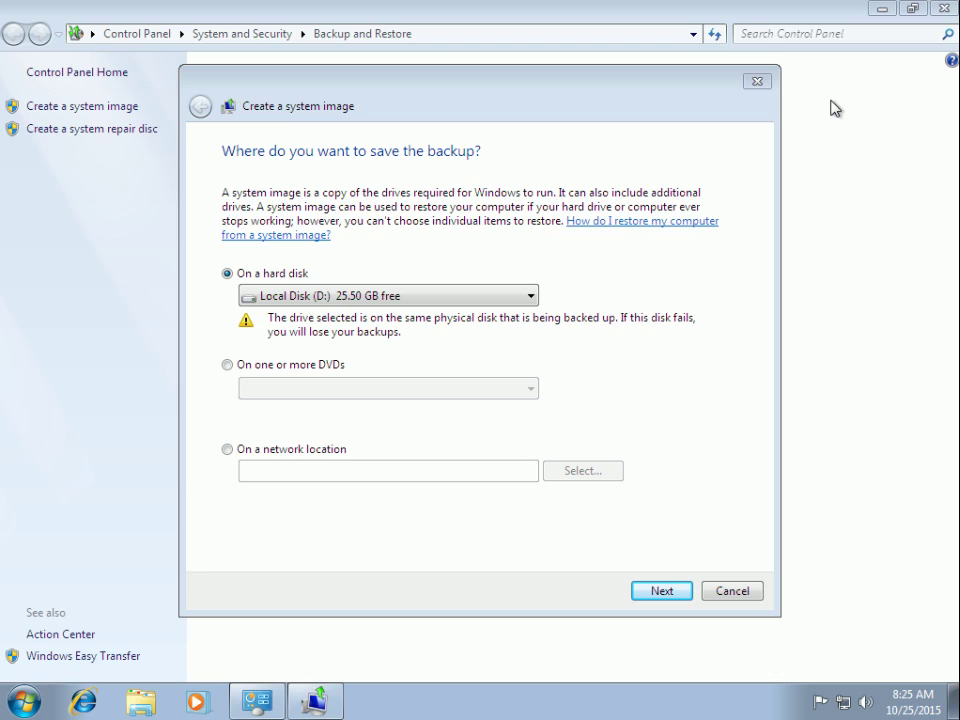
# Keep Local Disk (D:) as the hard disk destination for the system image and start the backup
pyautogui.click(531, 297)
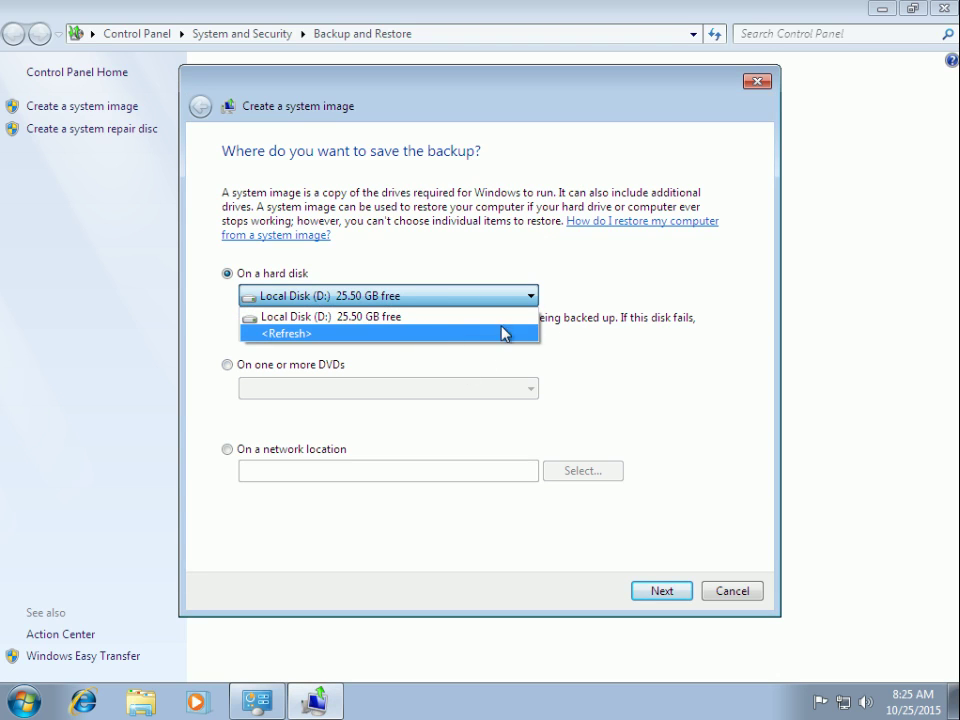
pyautogui.click(631, 358)
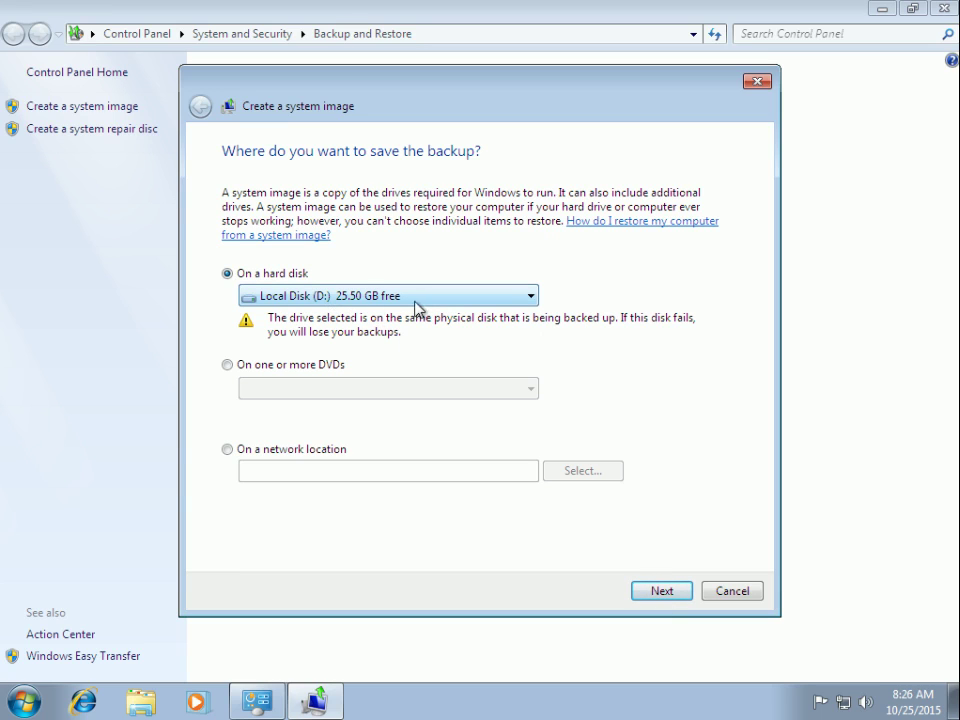
pyautogui.click(658, 591)
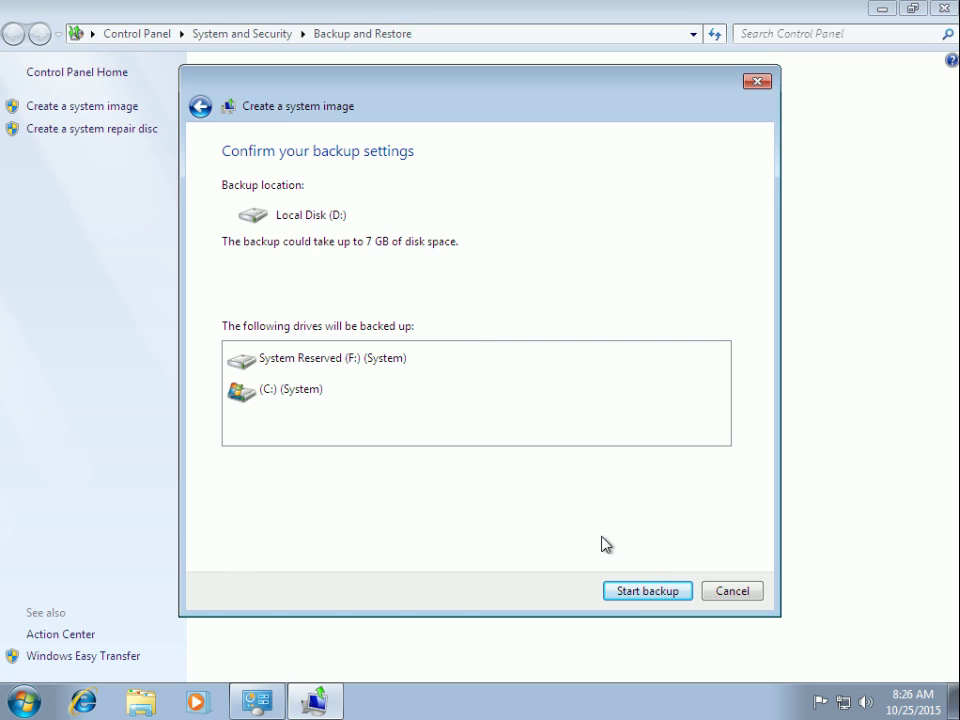
pyautogui.click(627, 594)
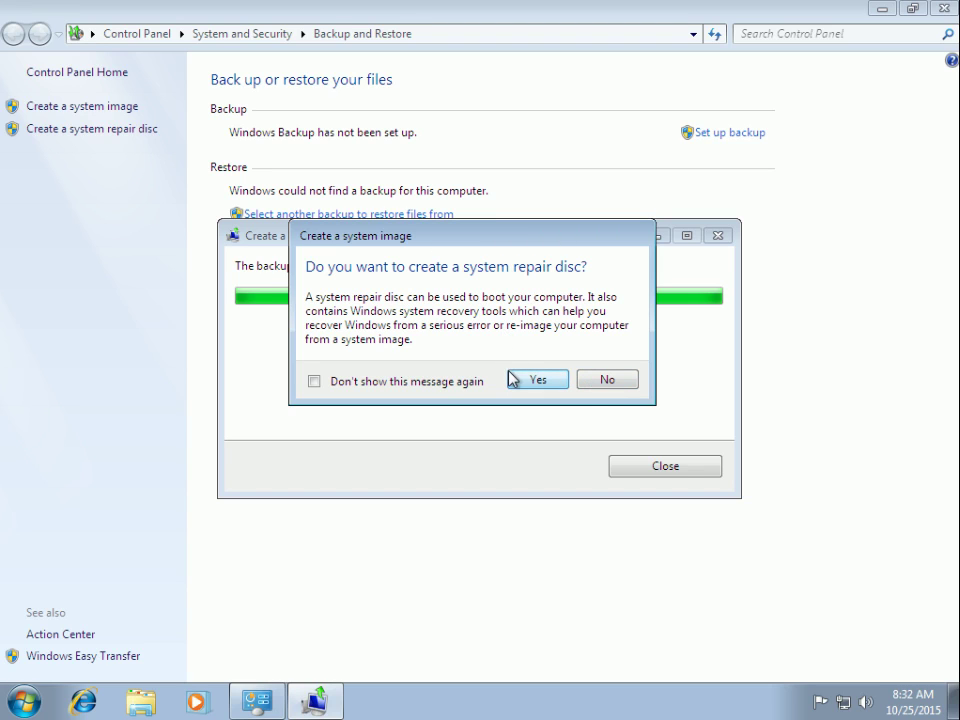
# Decline creating a system repair disc and close the system image dialog and Backup and Restore
pyautogui.click(606, 382)
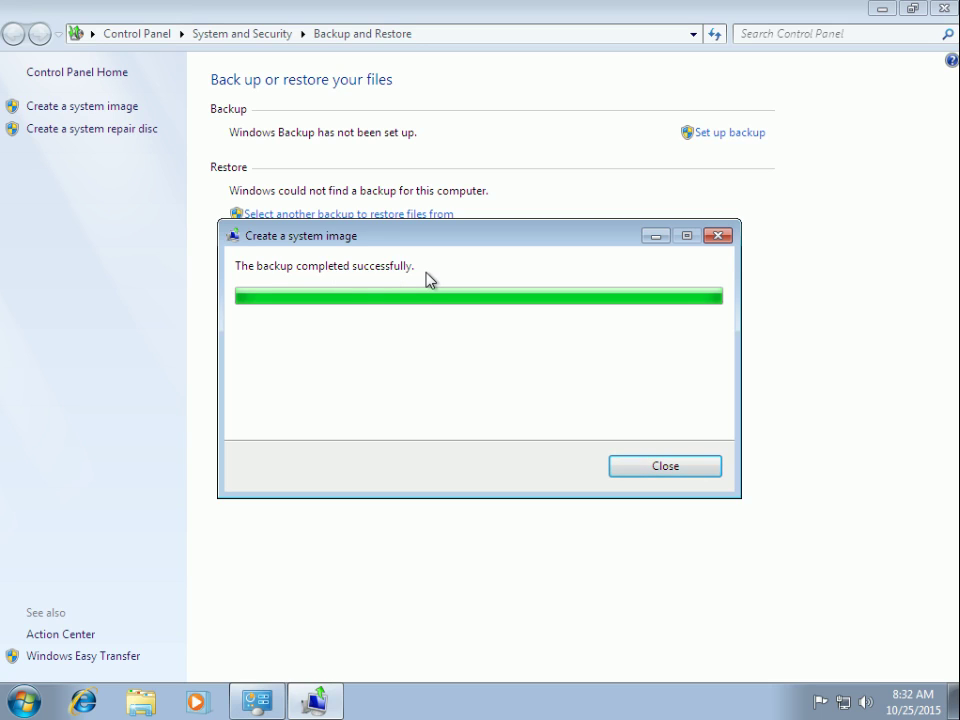
pyautogui.click(665, 468)
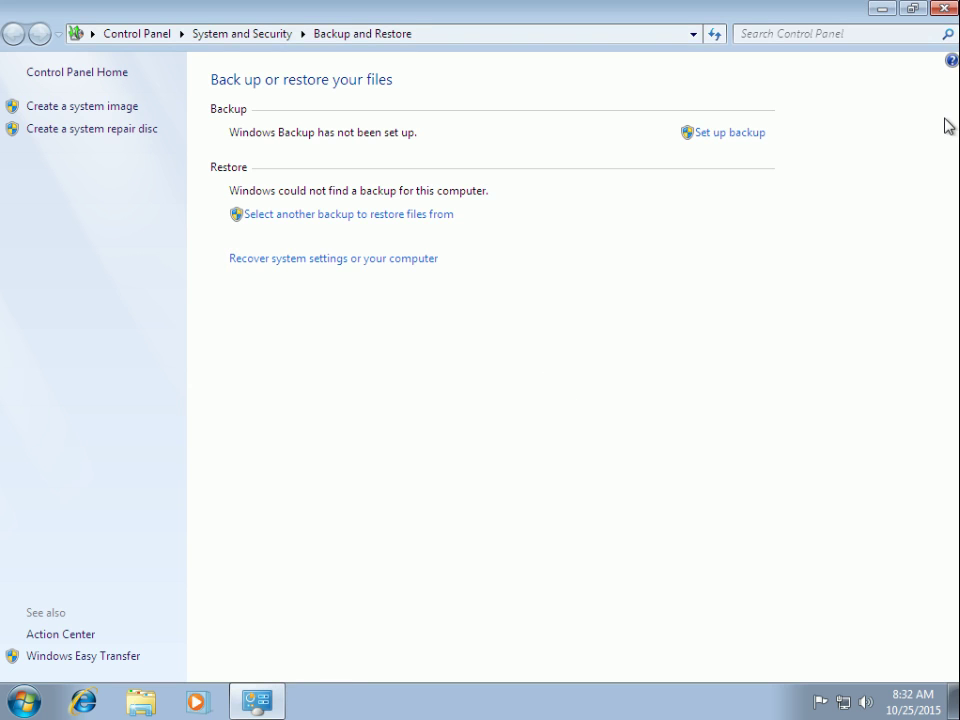
pyautogui.click(941, 11)
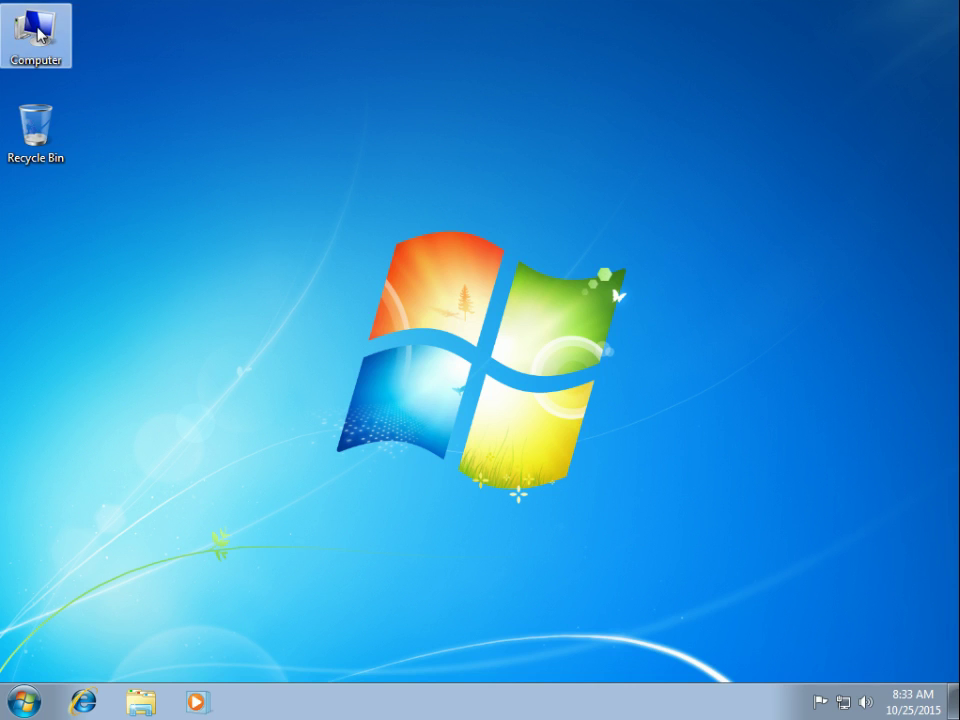
# Look for the backup on Local Disk (D:), try to open the WindowsImageBackup folder without granting permanent access, and close the window
pyautogui.doubleClick(38, 33)
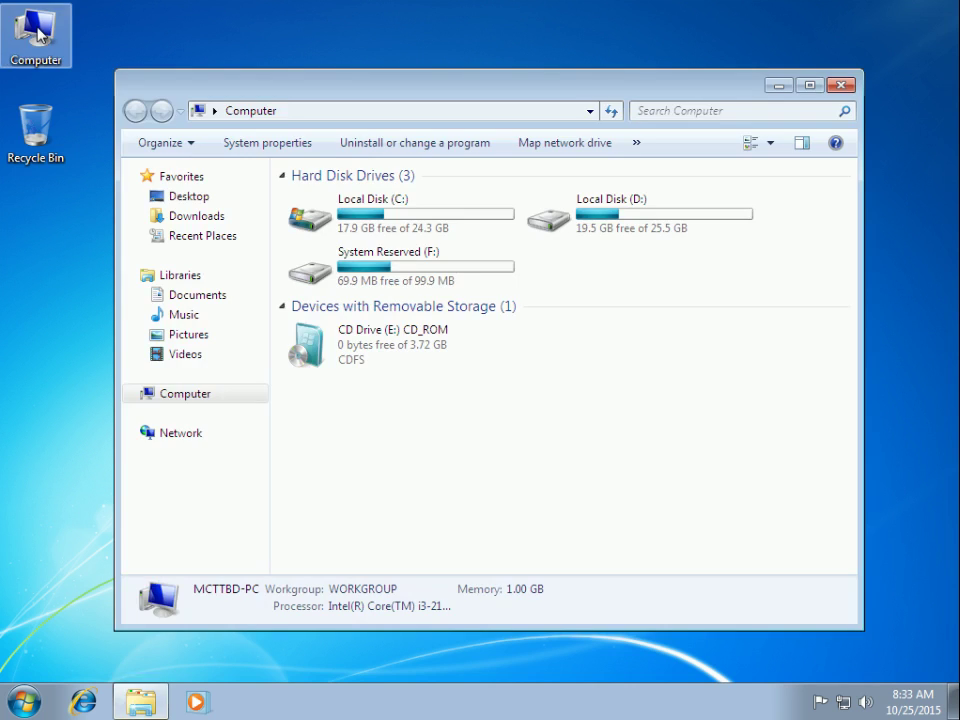
pyautogui.doubleClick(603, 222)
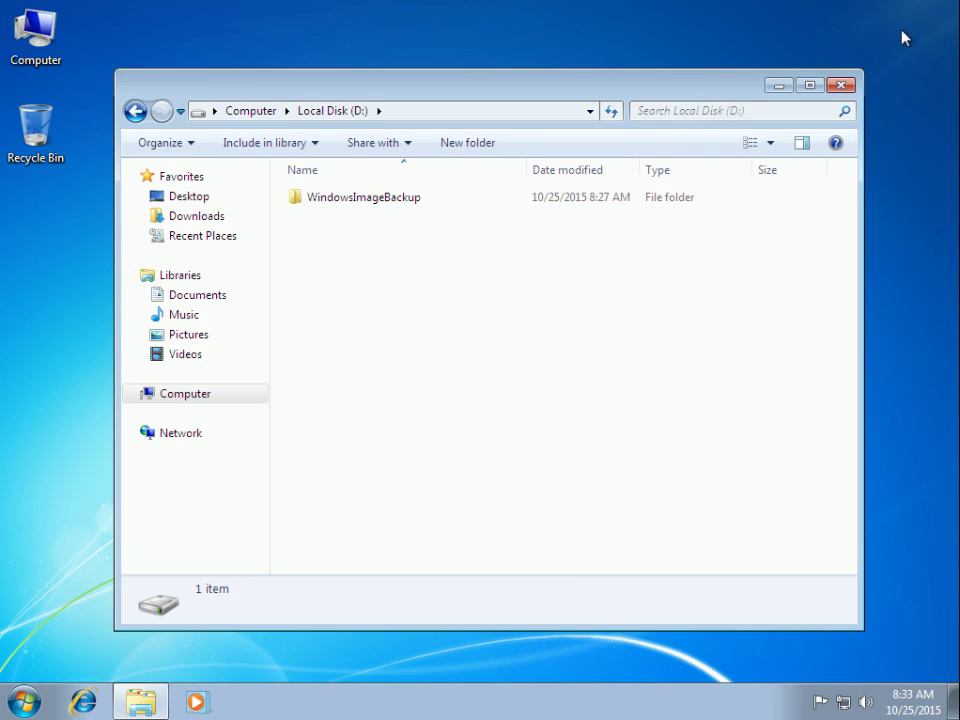
pyautogui.click(395, 200)
pyautogui.doubleClick(390, 203)
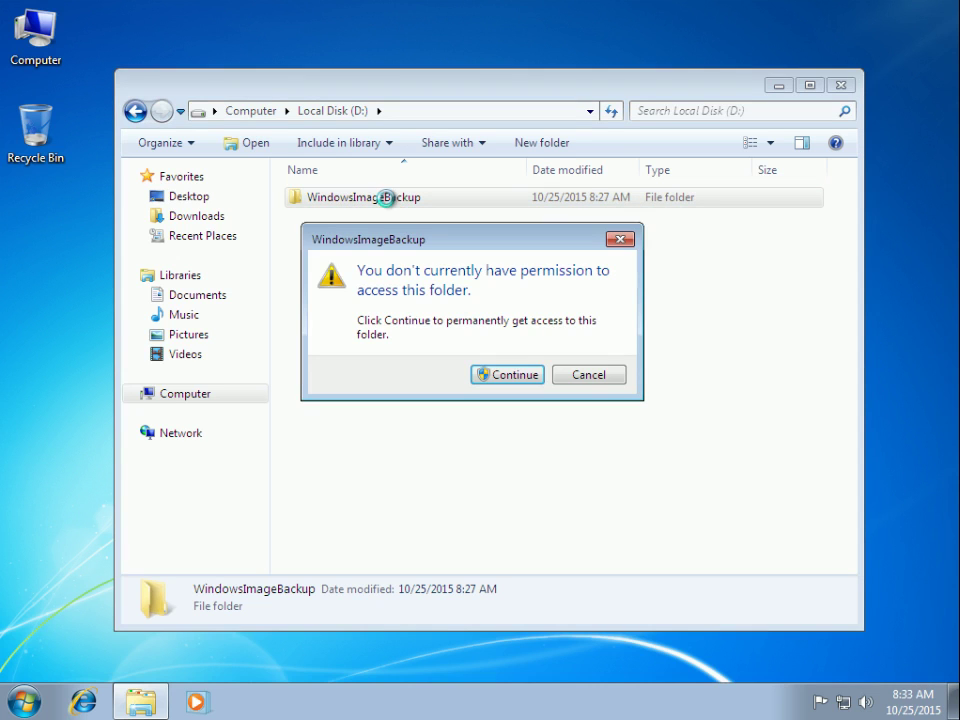
pyautogui.click(605, 378)
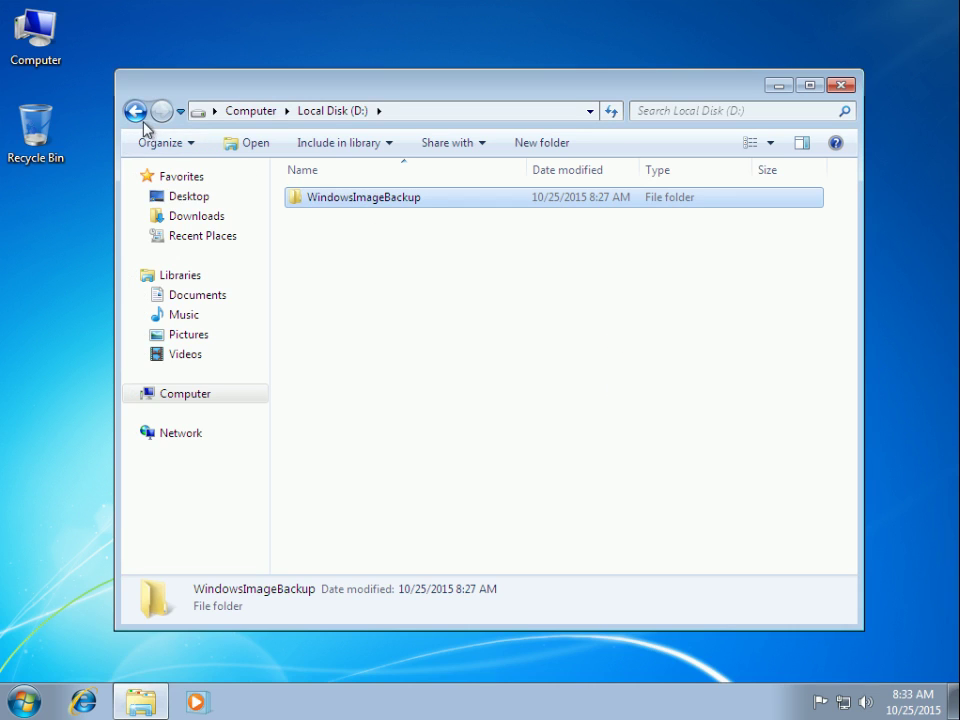
pyautogui.rightClick(497, 304)
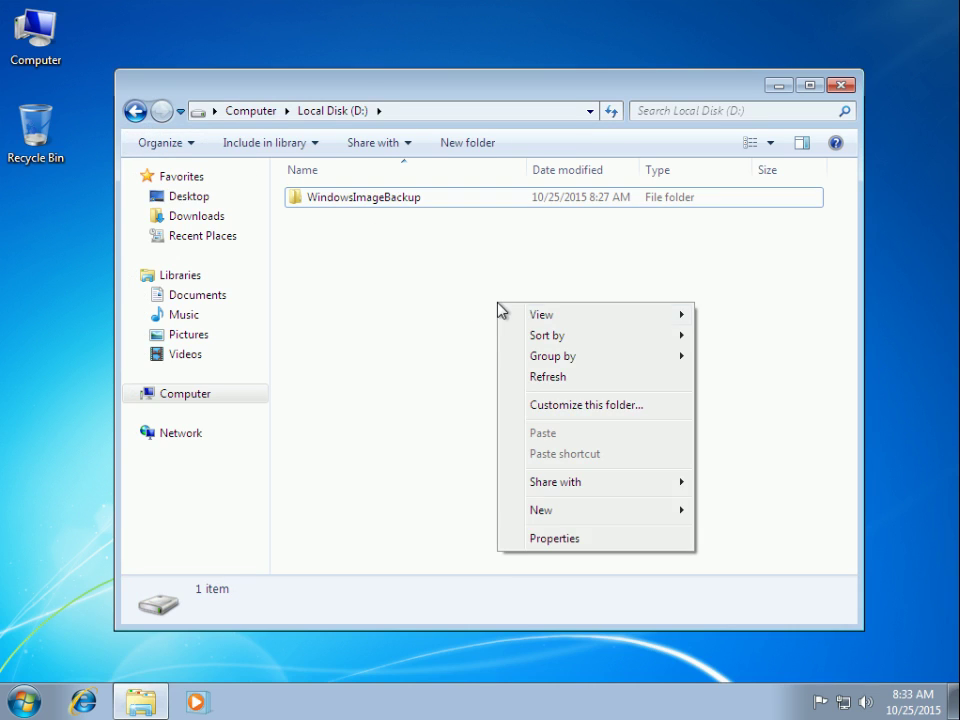
pyautogui.click(545, 376)
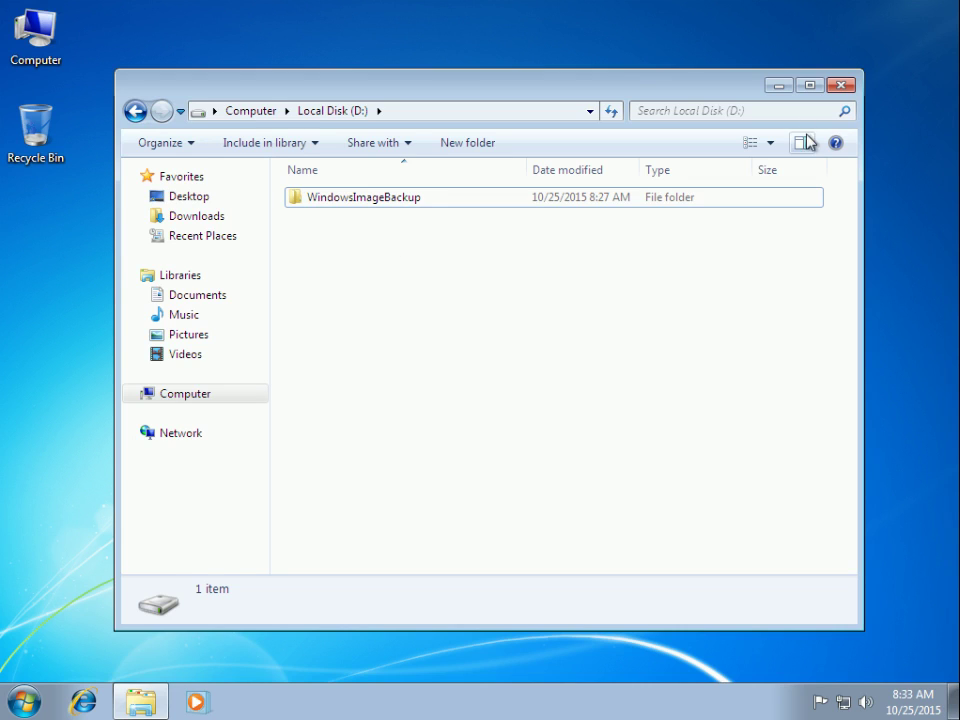
pyautogui.click(843, 86)
# Refresh the desktop and create a new folder on it
pyautogui.rightClick(473, 167)
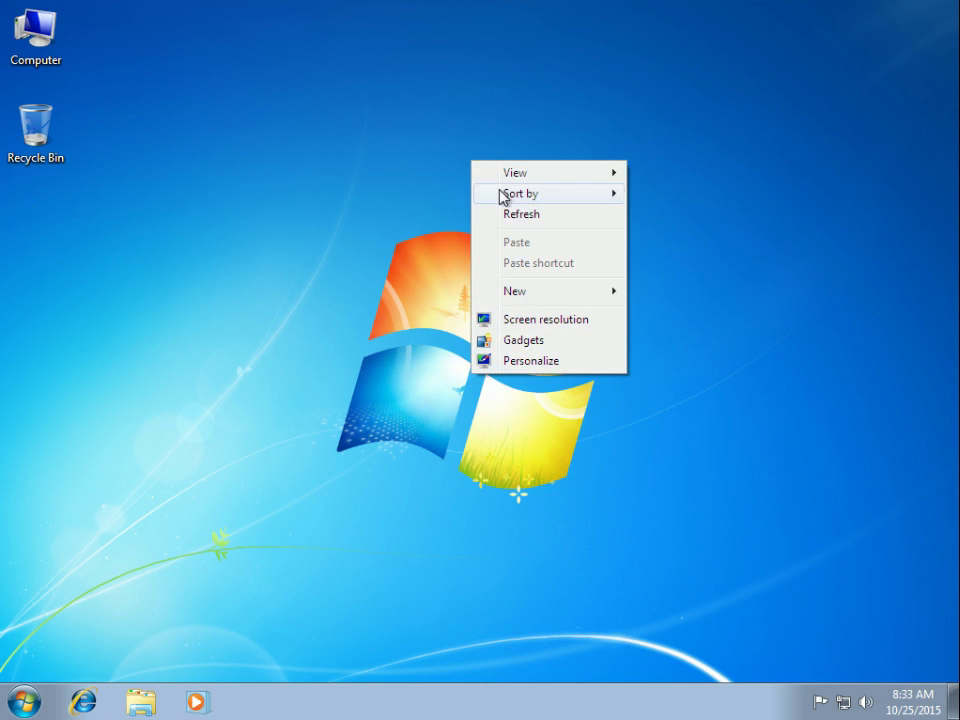
pyautogui.click(521, 214)
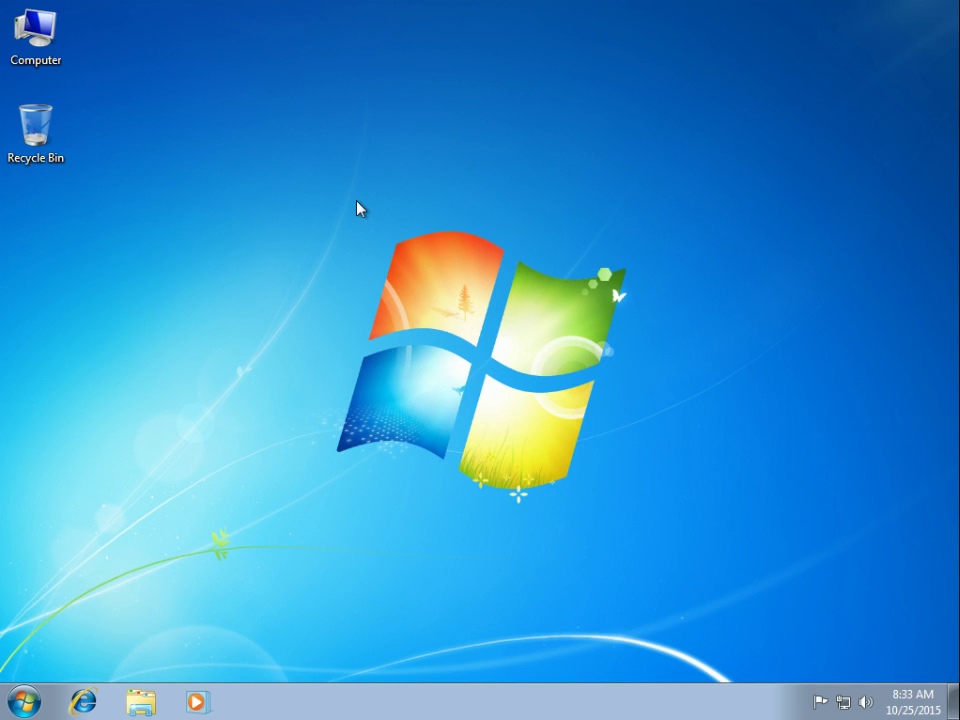
pyautogui.rightClick(306, 155)
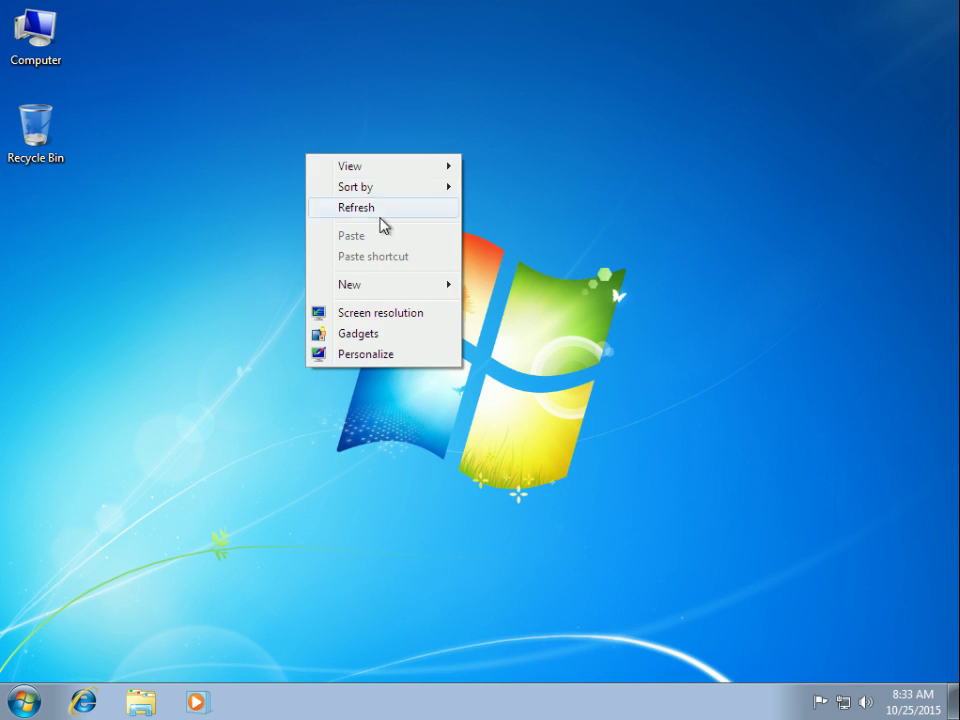
pyautogui.moveTo(401, 285)
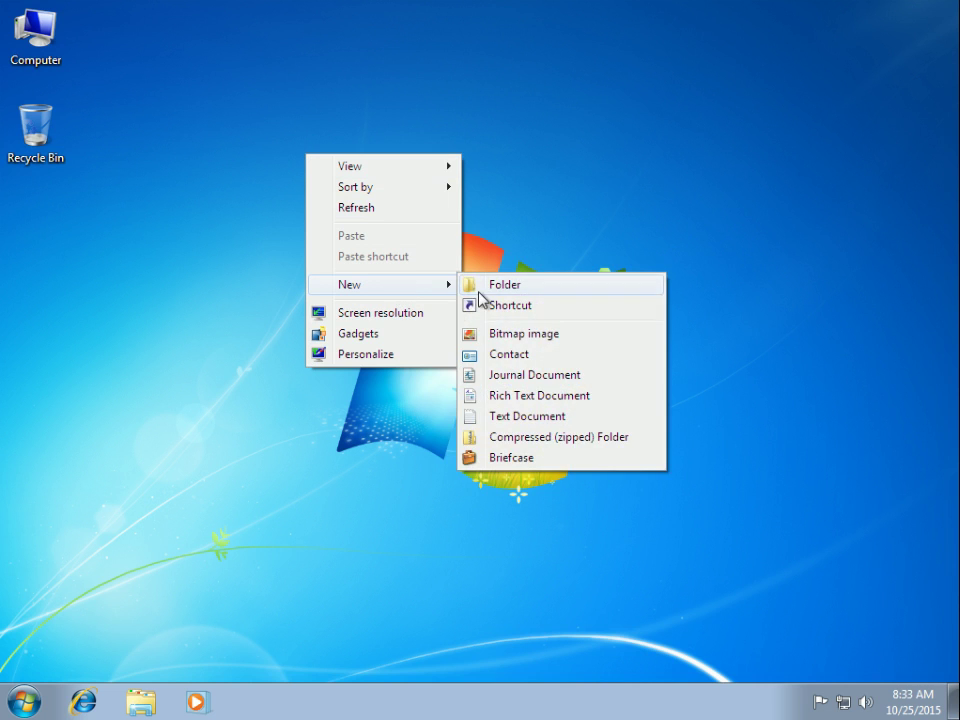
pyautogui.click(492, 290)
# Copy the new folder and paste it repeatedly onto the desktop until there are 53 copies
pyautogui.rightClick(330, 212)
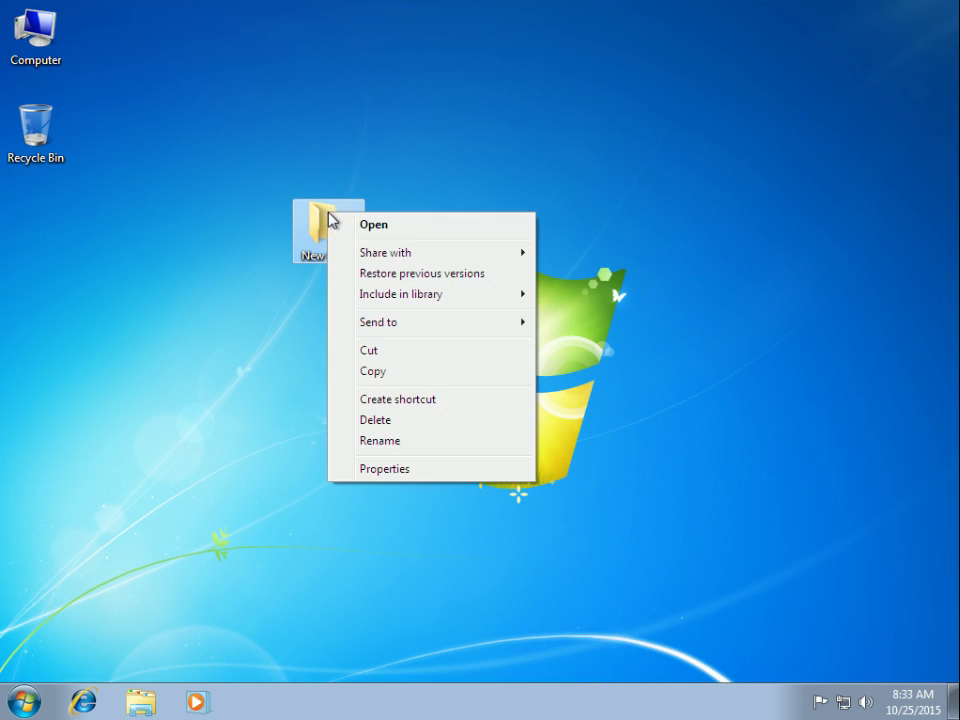
pyautogui.click(373, 372)
pyautogui.click(498, 230)
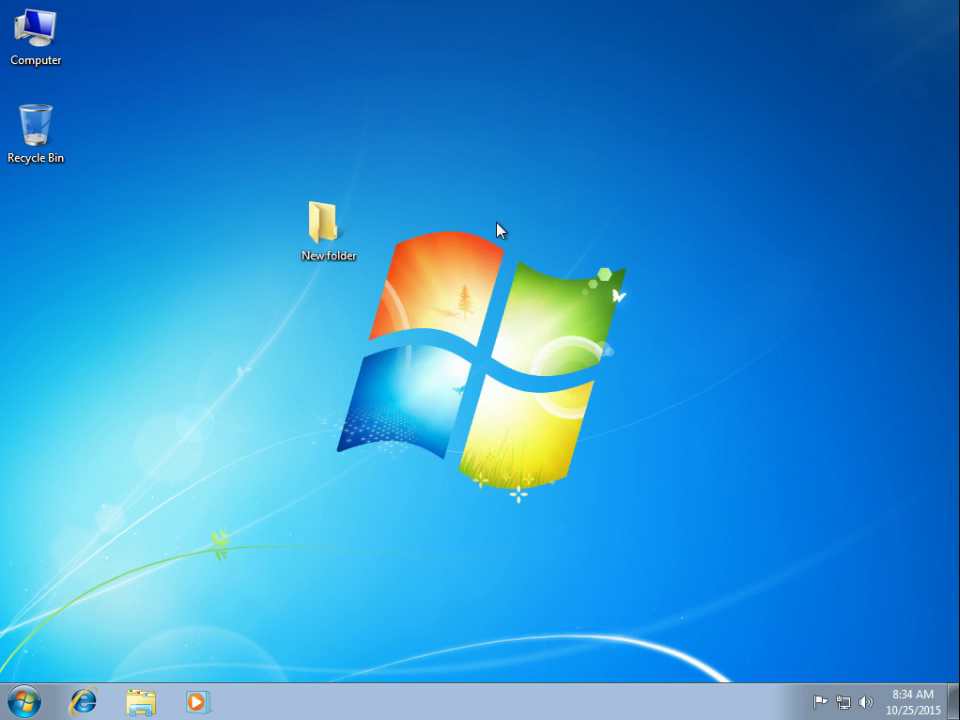
pyautogui.hotkey('ctrl', 'v')
pyautogui.hotkey('ctrl', 'v')
pyautogui.hotkey('ctrl', 'v')
pyautogui.hotkey('ctrl', 'v')
pyautogui.hotkey('ctrl', 'v')
pyautogui.hotkey('ctrl', 'v')
pyautogui.hotkey('ctrl', 'v')
pyautogui.hotkey('ctrl', 'v')
pyautogui.hotkey('ctrl', 'v')
pyautogui.hotkey('ctrl', 'v')
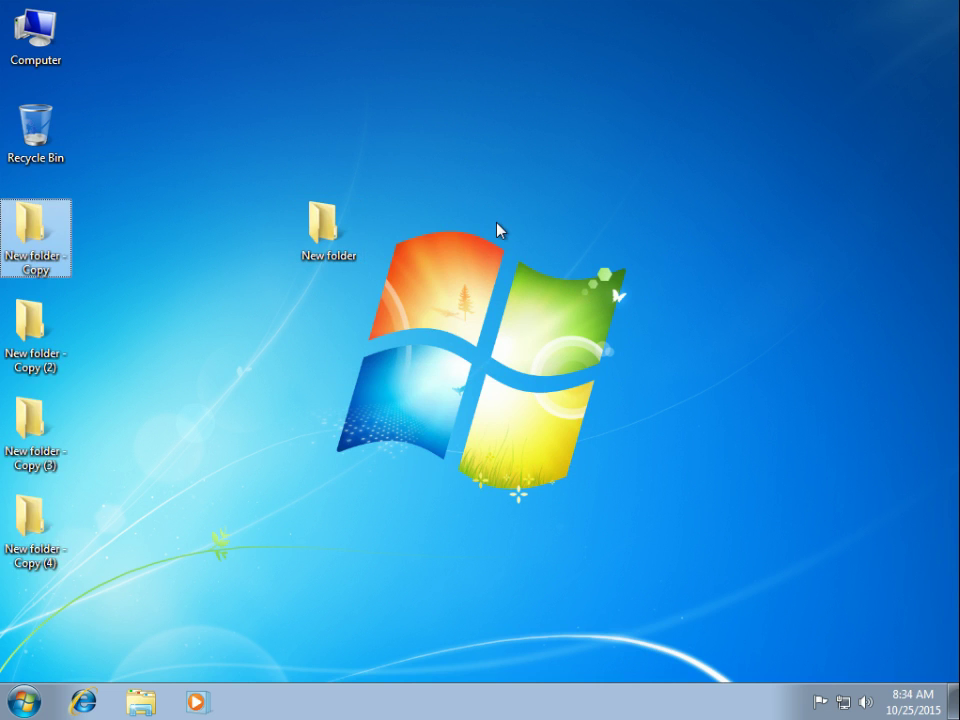
pyautogui.hotkey('ctrl', 'v')
pyautogui.hotkey('ctrl', 'v')
pyautogui.hotkey('ctrl', 'v')
pyautogui.hotkey('ctrl', 'v')
pyautogui.hotkey('ctrl', 'v')
pyautogui.hotkey('ctrl', 'v')
pyautogui.hotkey('ctrl', 'v')
pyautogui.hotkey('ctrl', 'v')
pyautogui.hotkey('ctrl', 'v')
pyautogui.hotkey('ctrl', 'v')
pyautogui.hotkey('ctrl', 'v')
pyautogui.hotkey('ctrl', 'v')
pyautogui.hotkey('ctrl', 'v')
pyautogui.hotkey('ctrl', 'v')
pyautogui.hotkey('ctrl', 'v')
pyautogui.hotkey('ctrl', 'v')
pyautogui.hotkey('ctrl', 'v')
pyautogui.hotkey('ctrl', 'v')
pyautogui.hotkey('ctrl', 'v')
pyautogui.hotkey('ctrl', 'v')
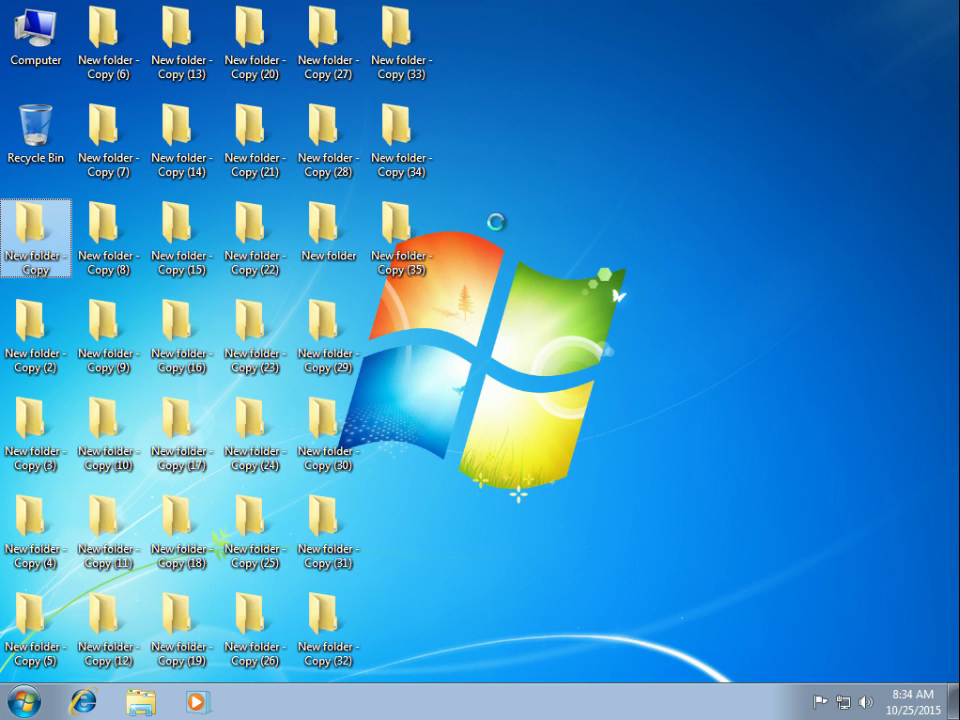
pyautogui.hotkey('ctrl', 'v')
pyautogui.hotkey('ctrl', 'v')
pyautogui.hotkey('ctrl', 'v')
pyautogui.hotkey('ctrl', 'v')
pyautogui.hotkey('ctrl', 'v')
pyautogui.hotkey('ctrl', 'v')
pyautogui.hotkey('ctrl', 'v')
pyautogui.hotkey('ctrl', 'v')
pyautogui.hotkey('ctrl', 'v')
pyautogui.hotkey('ctrl', 'v')
pyautogui.hotkey('ctrl', 'v')
pyautogui.hotkey('ctrl', 'v')
pyautogui.hotkey('ctrl', 'v')
pyautogui.hotkey('ctrl', 'v')
pyautogui.hotkey('ctrl', 'v')
pyautogui.hotkey('ctrl', 'v')
pyautogui.hotkey('ctrl', 'v')
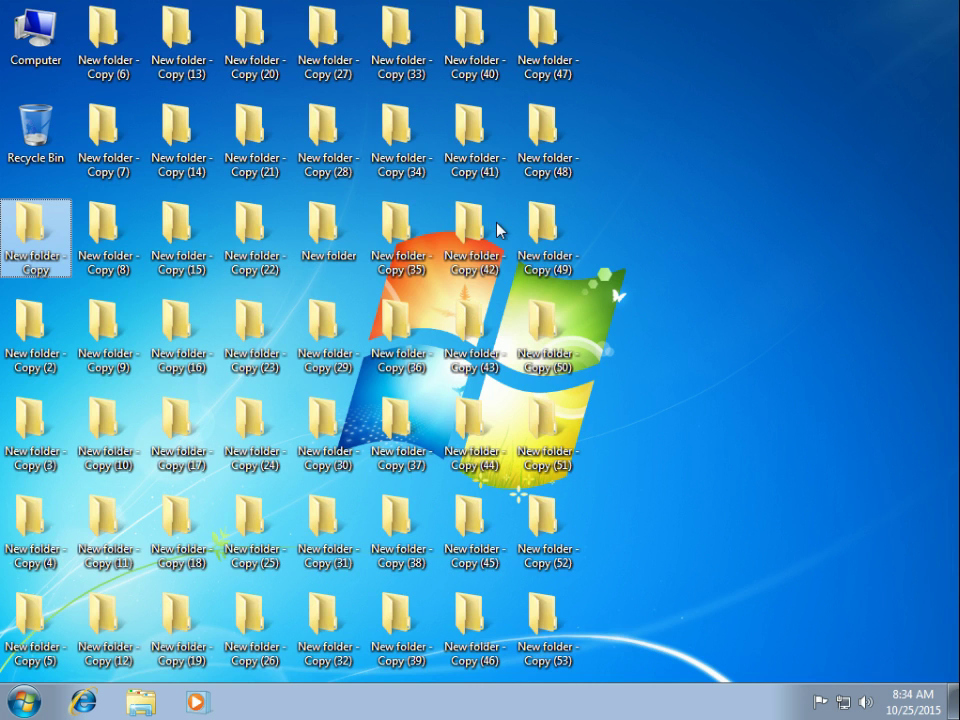
# Keep pasting copies of the new folder onto the desktop until its whole width is filled
pyautogui.hotkey('ctrl', 'v')
pyautogui.hotkey('ctrl', 'v')
pyautogui.hotkey('ctrl', 'v')
pyautogui.hotkey('ctrl', 'v')
pyautogui.hotkey('ctrl', 'v')
pyautogui.hotkey('ctrl', 'v')
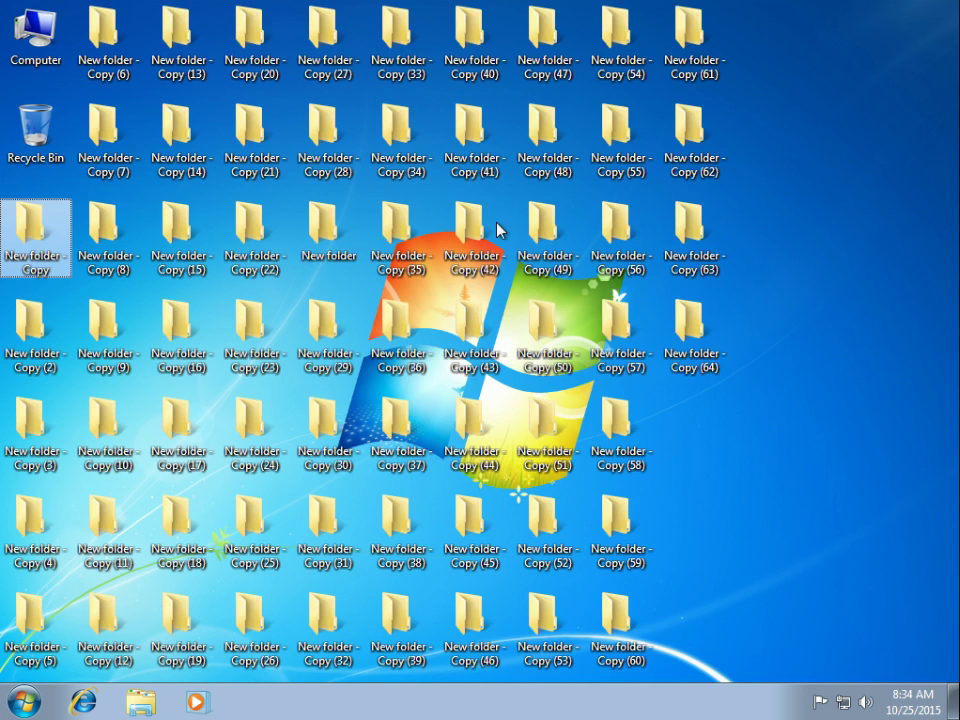
pyautogui.hotkey('ctrl', 'v')
pyautogui.hotkey('ctrl', 'v')
pyautogui.hotkey('ctrl', 'v')
pyautogui.hotkey('ctrl', 'v')
pyautogui.hotkey('ctrl', 'v')
pyautogui.hotkey('ctrl', 'v')
pyautogui.hotkey('ctrl', 'v')
pyautogui.hotkey('ctrl', 'v')
pyautogui.hotkey('ctrl', 'v')
pyautogui.hotkey('ctrl', 'v')
pyautogui.hotkey('ctrl', 'v')
pyautogui.hotkey('ctrl', 'v')
pyautogui.hotkey('ctrl', 'v')
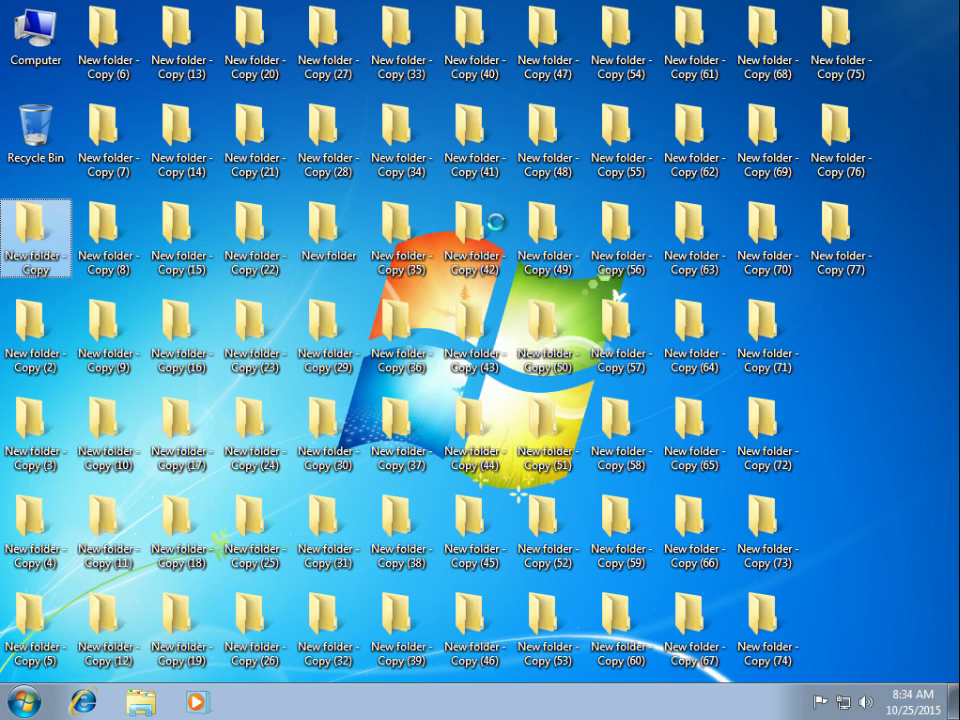
pyautogui.hotkey('ctrl', 'v')
pyautogui.hotkey('ctrl', 'v')
pyautogui.hotkey('ctrl', 'v')
pyautogui.hotkey('ctrl', 'v')
pyautogui.hotkey('ctrl', 'v')
pyautogui.hotkey('ctrl', 'v')
pyautogui.hotkey('ctrl', 'v')
pyautogui.hotkey('ctrl', 'v')
pyautogui.hotkey('ctrl', 'v')
pyautogui.hotkey('ctrl', 'v')
pyautogui.hotkey('ctrl', 'v')
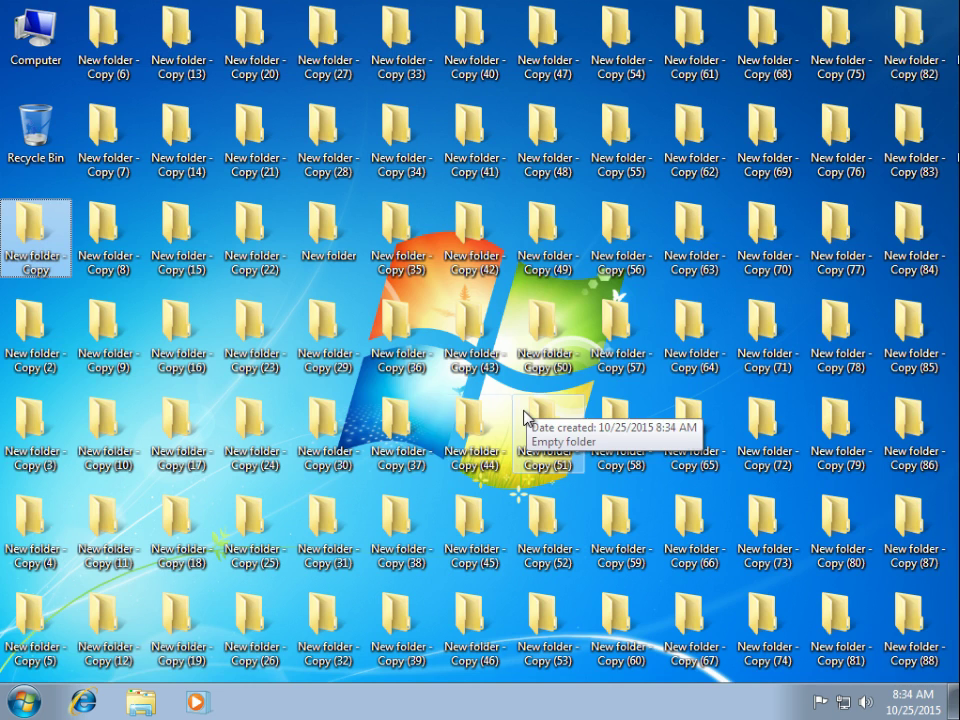
# Restart the computer and boot it from the Windows 7 installation DVD
pyautogui.click(24, 702)
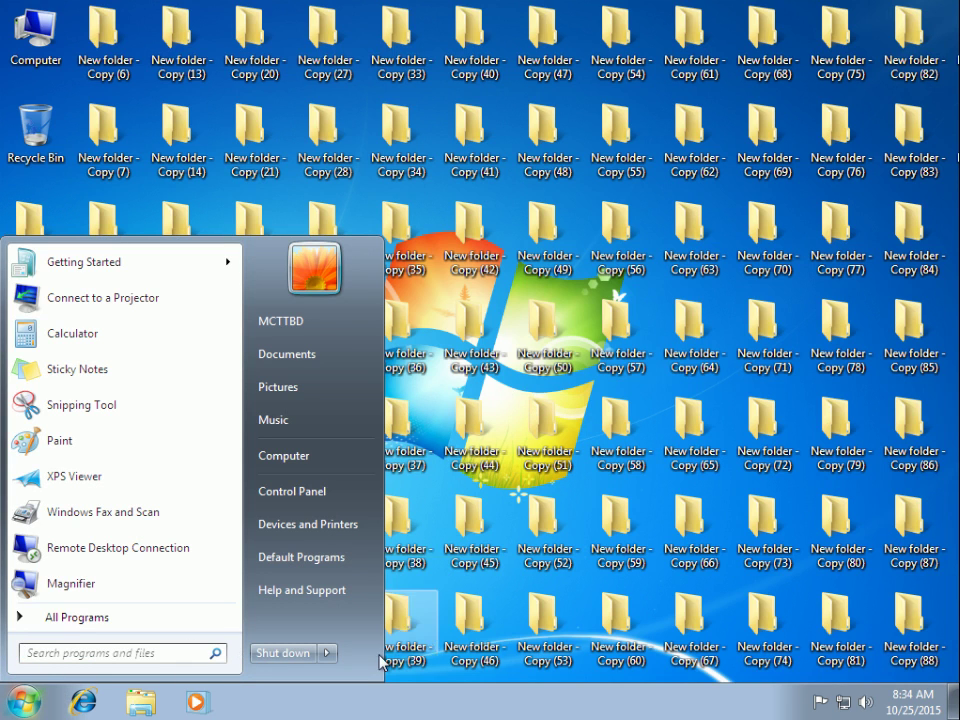
pyautogui.moveTo(324, 656)
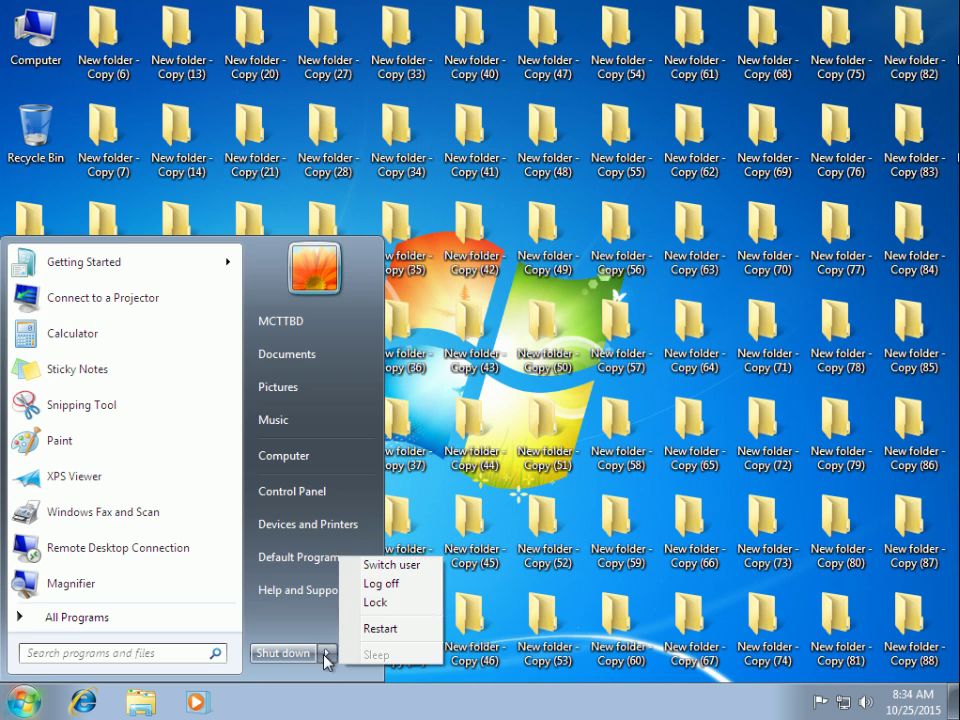
pyautogui.click(380, 630)
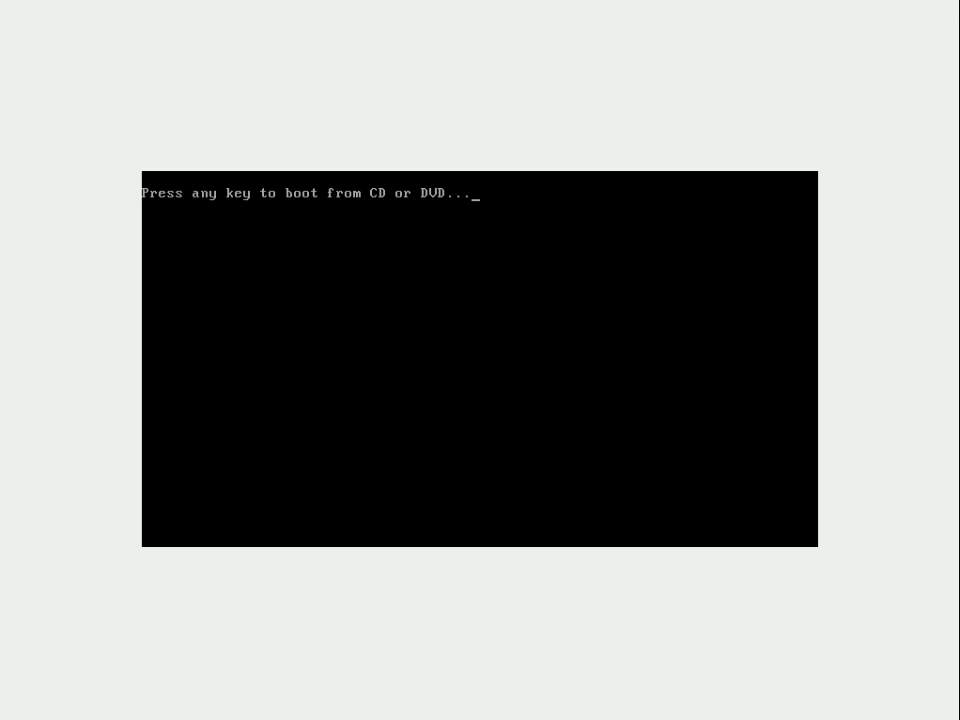
pyautogui.press('Return')
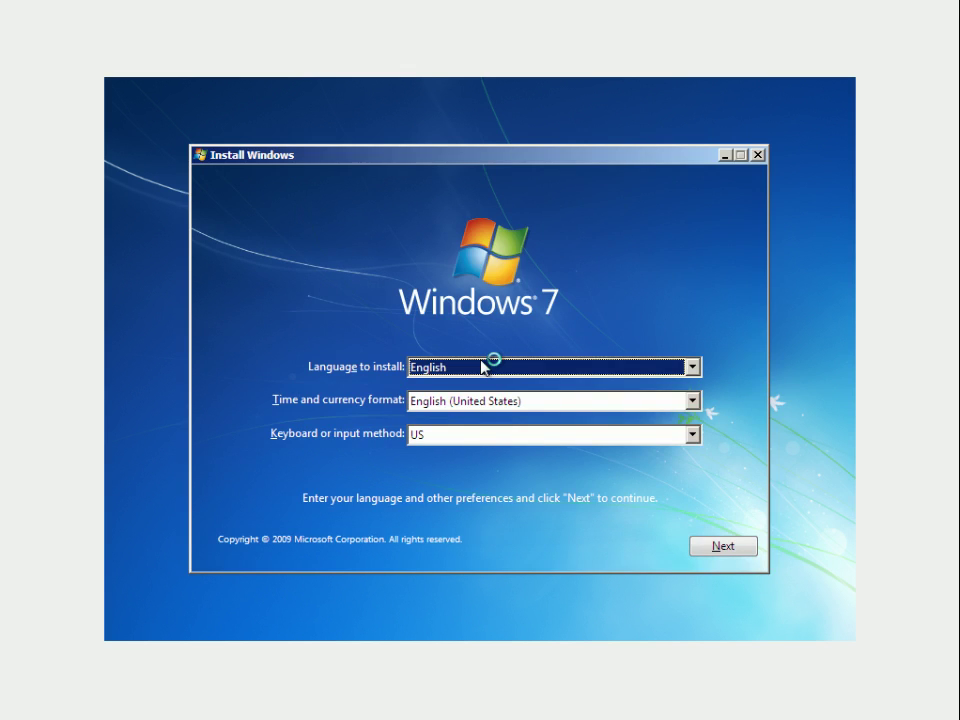
# Accept the language settings, choose to repair the computer, and select restoring it with a previously created system image
pyautogui.click(724, 548)
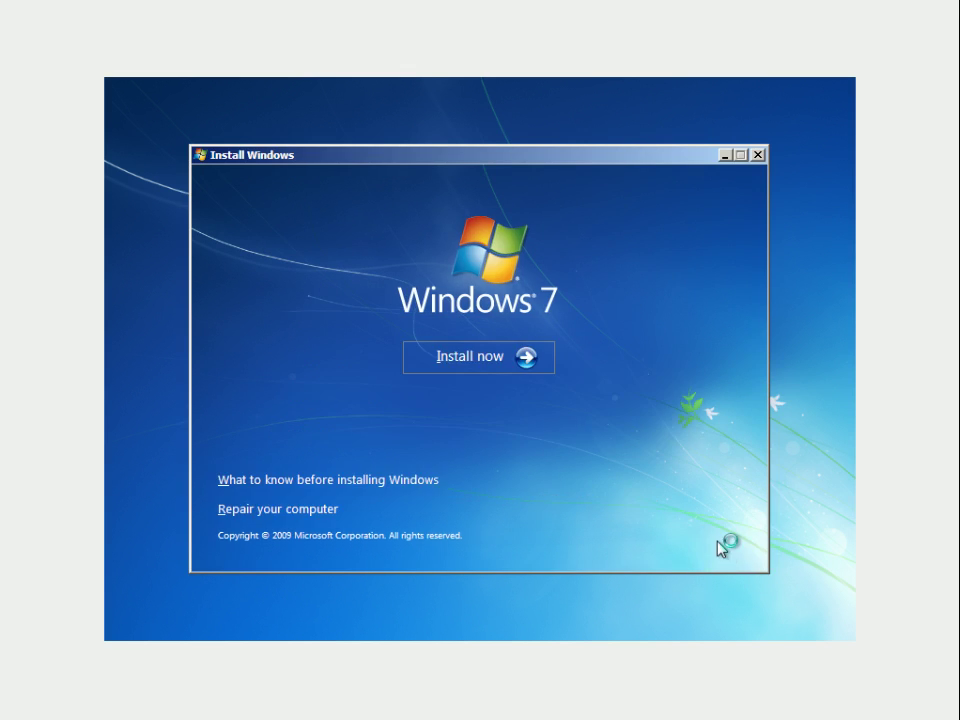
pyautogui.click(296, 513)
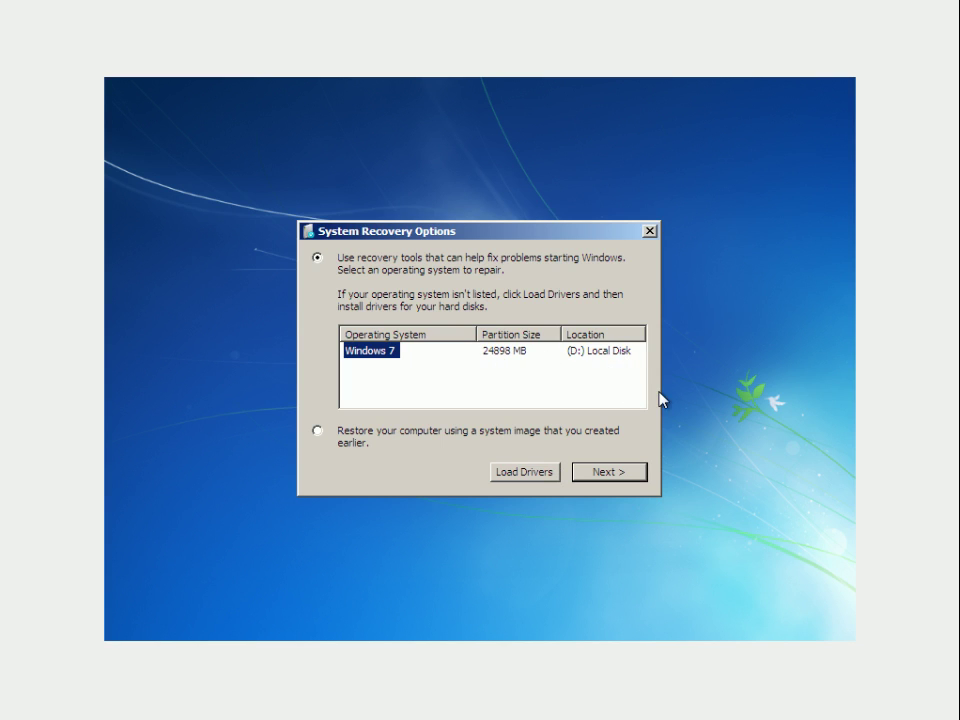
pyautogui.click(317, 433)
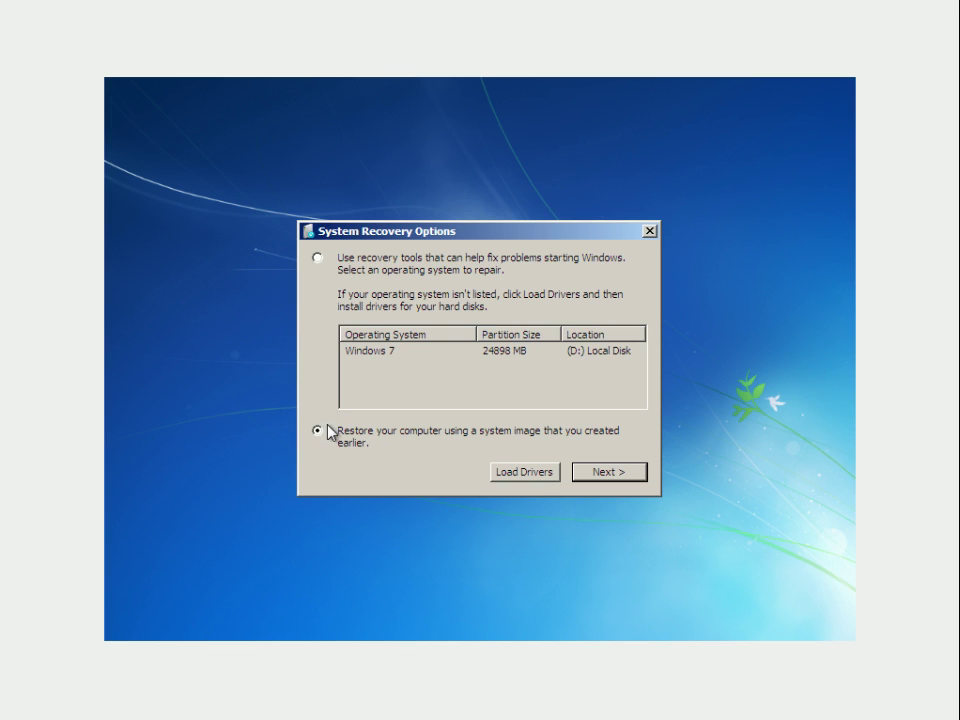
pyautogui.click(587, 472)
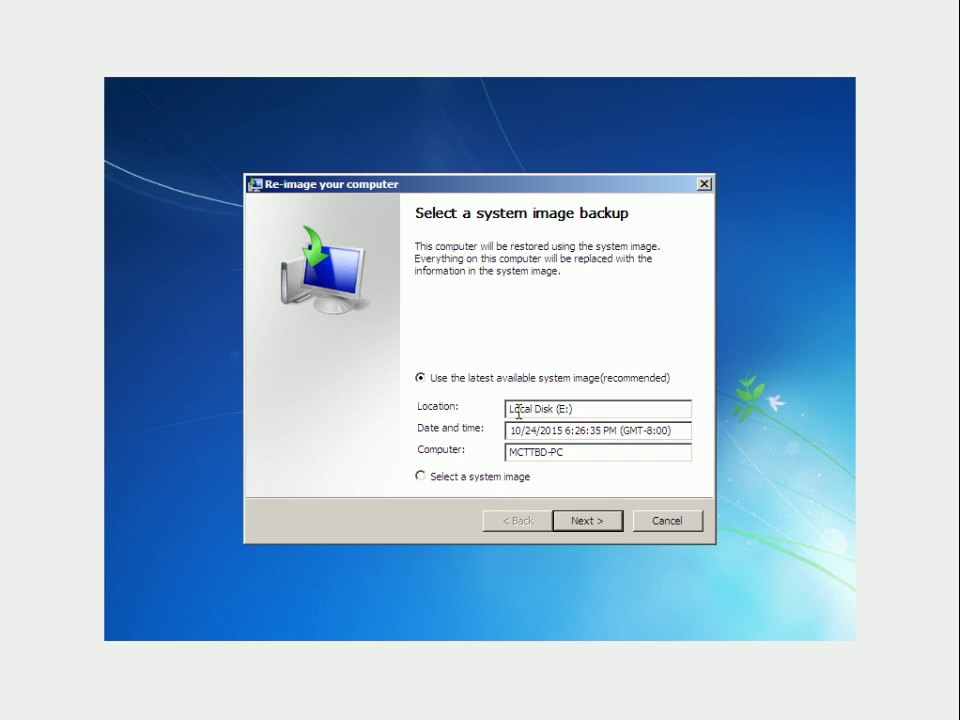
# Try to select the system image manually, picking the backup on Local Disk (E:) from the location list
pyautogui.moveTo(512, 412); pyautogui.dragTo(592, 409)
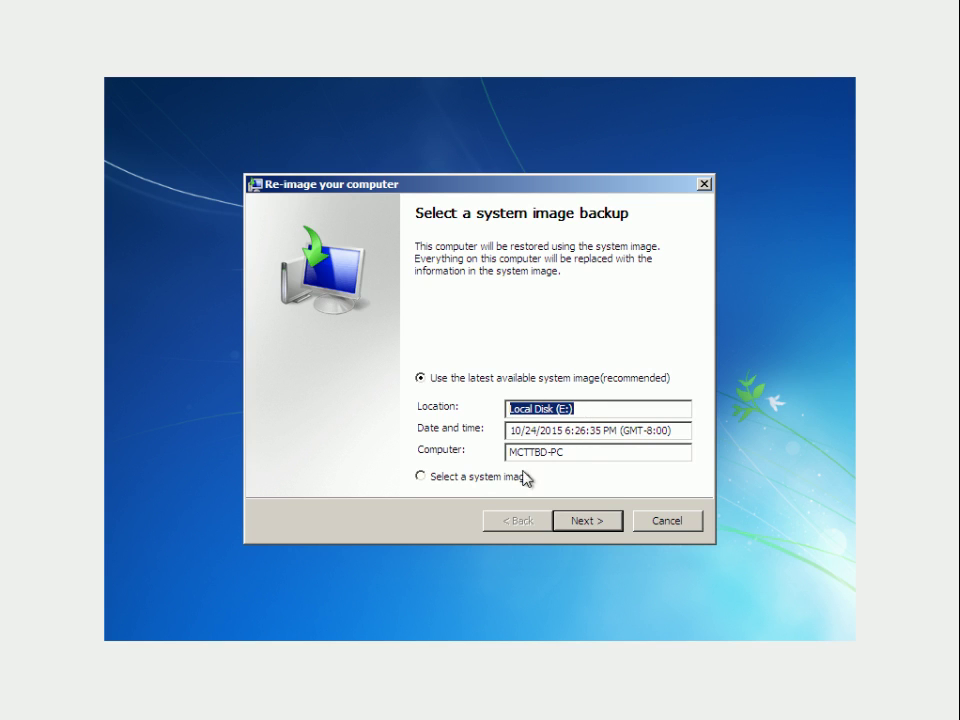
pyautogui.click(431, 477)
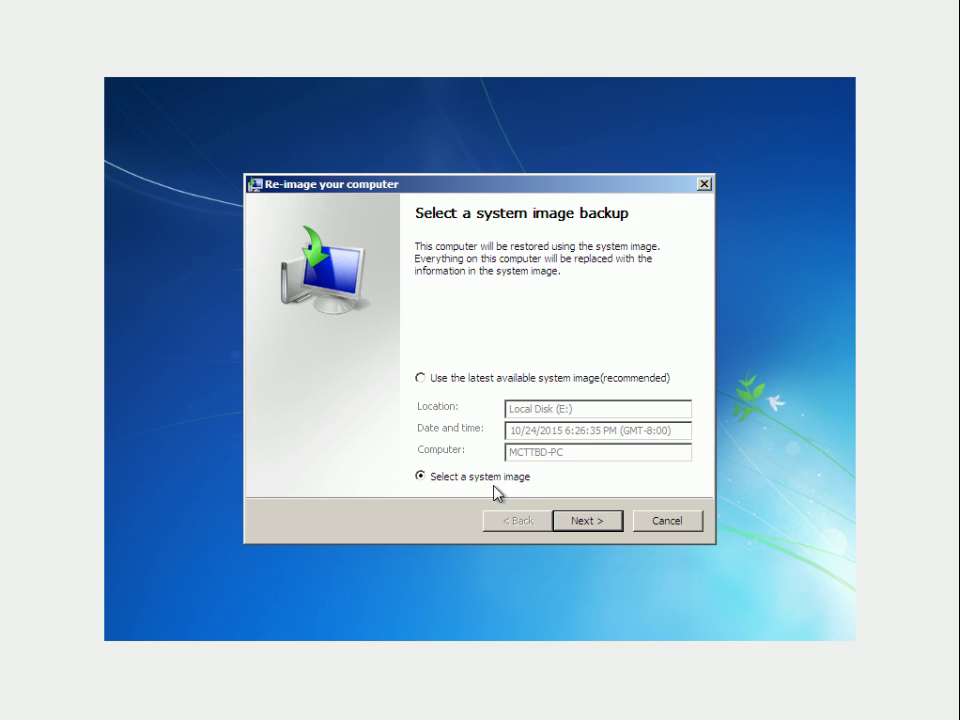
pyautogui.click(591, 525)
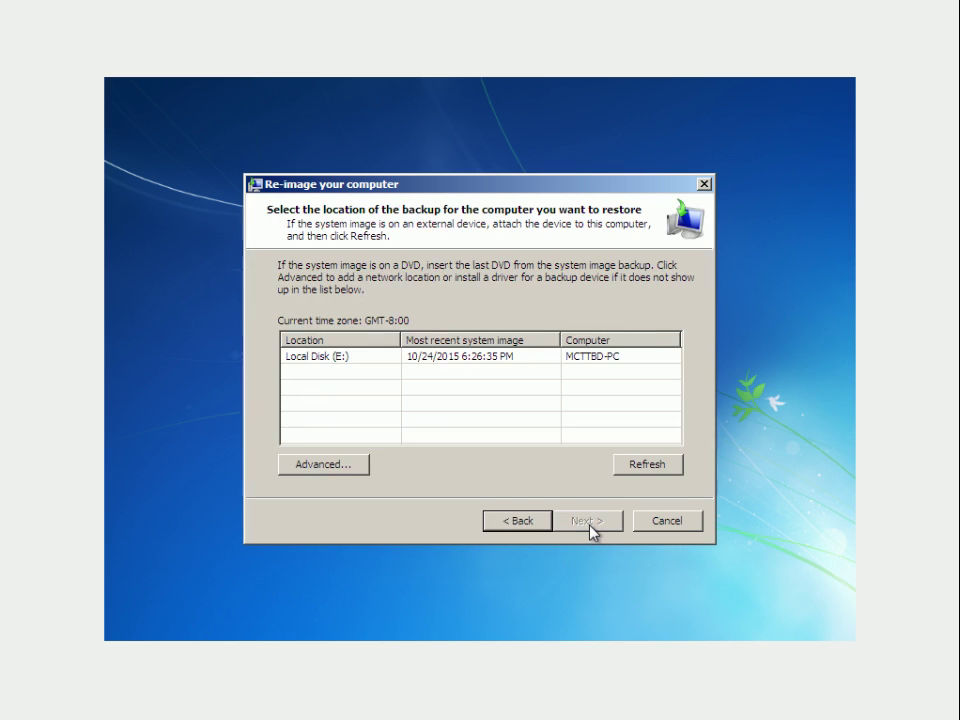
pyautogui.click(339, 357)
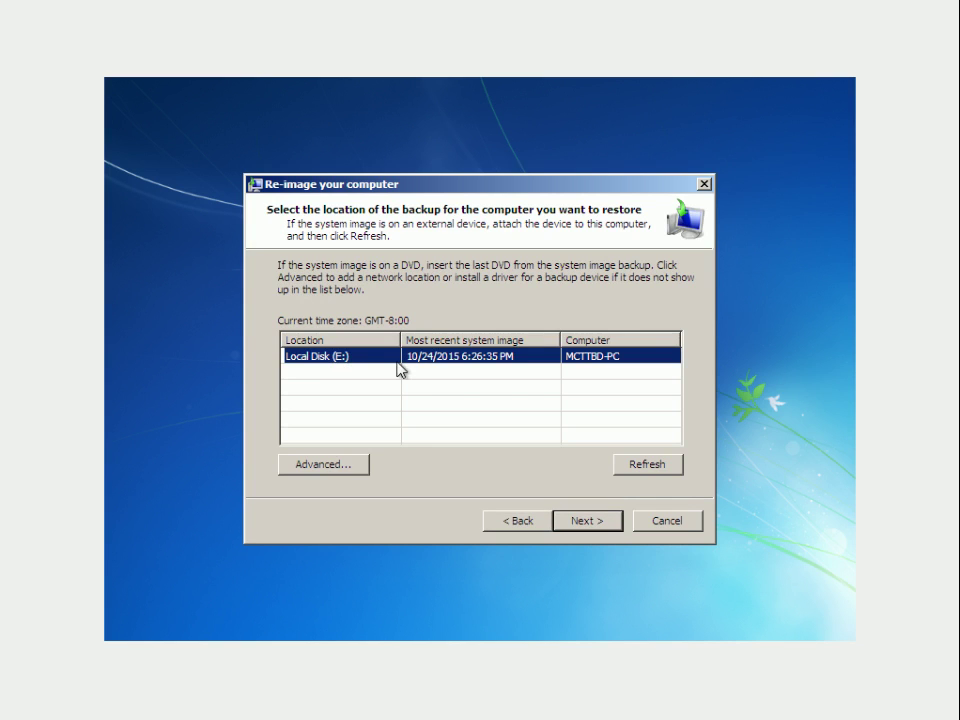
pyautogui.click(601, 521)
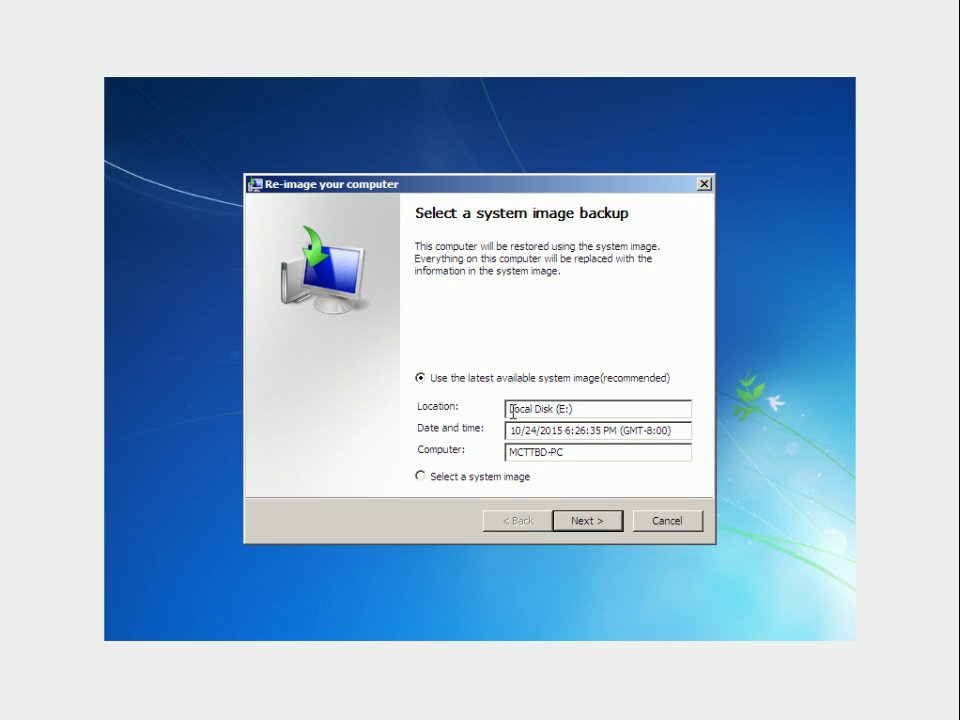
# Use the latest available system image on Local Disk (E:) and continue to the additional restore options
pyautogui.moveTo(595, 410); pyautogui.dragTo(486, 407)
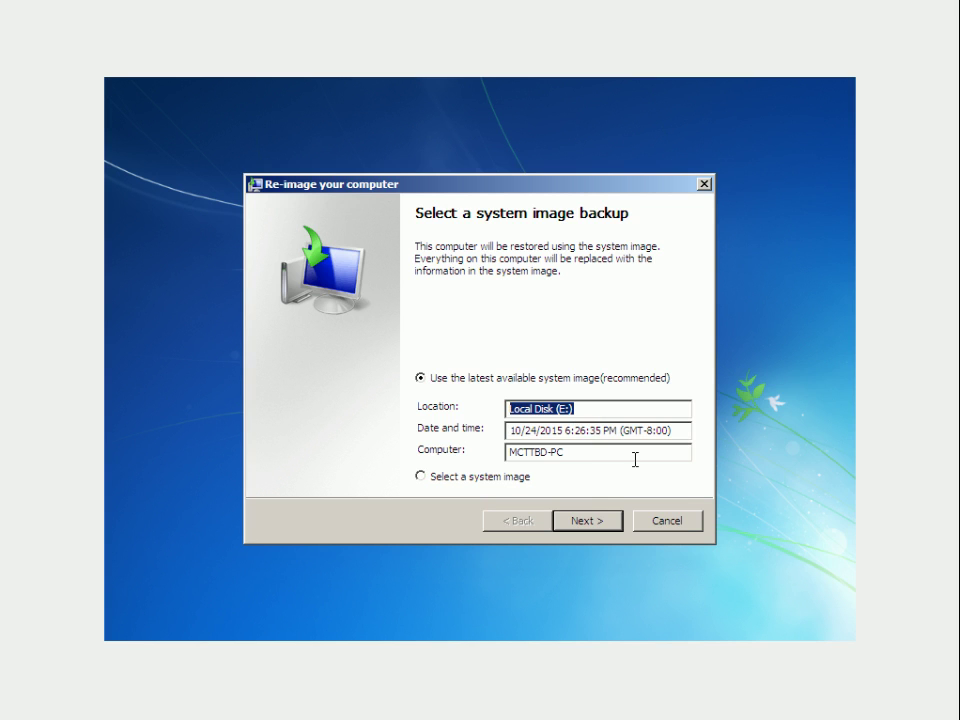
pyautogui.click(592, 526)
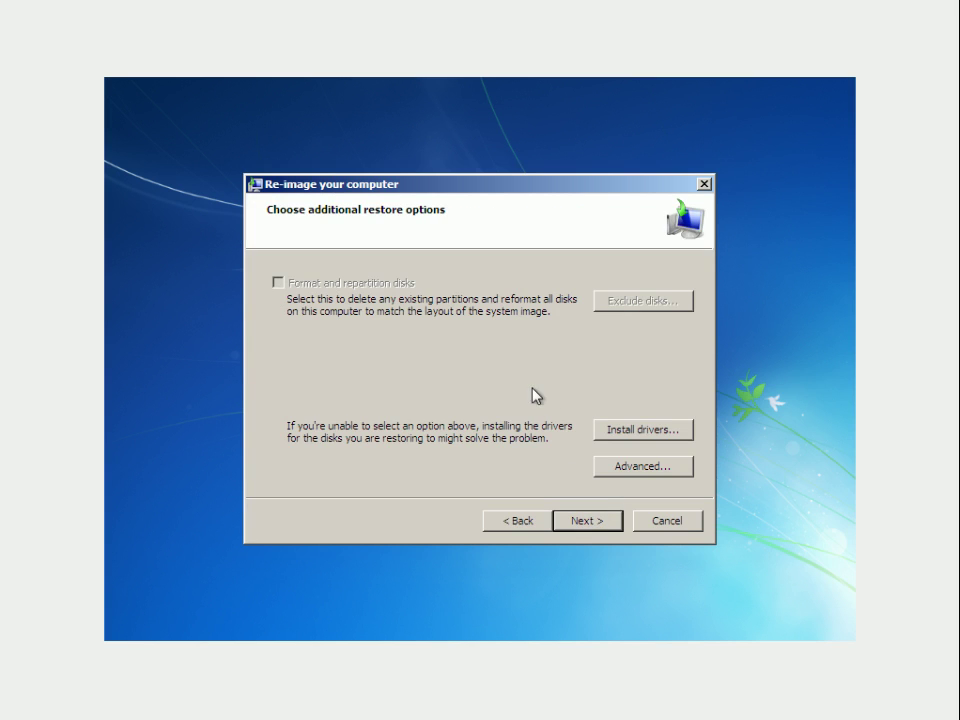
# Browse for drivers in the WindowsImageBackup folder on Local Disk (E:), then cancel the driver installation
pyautogui.click(624, 432)
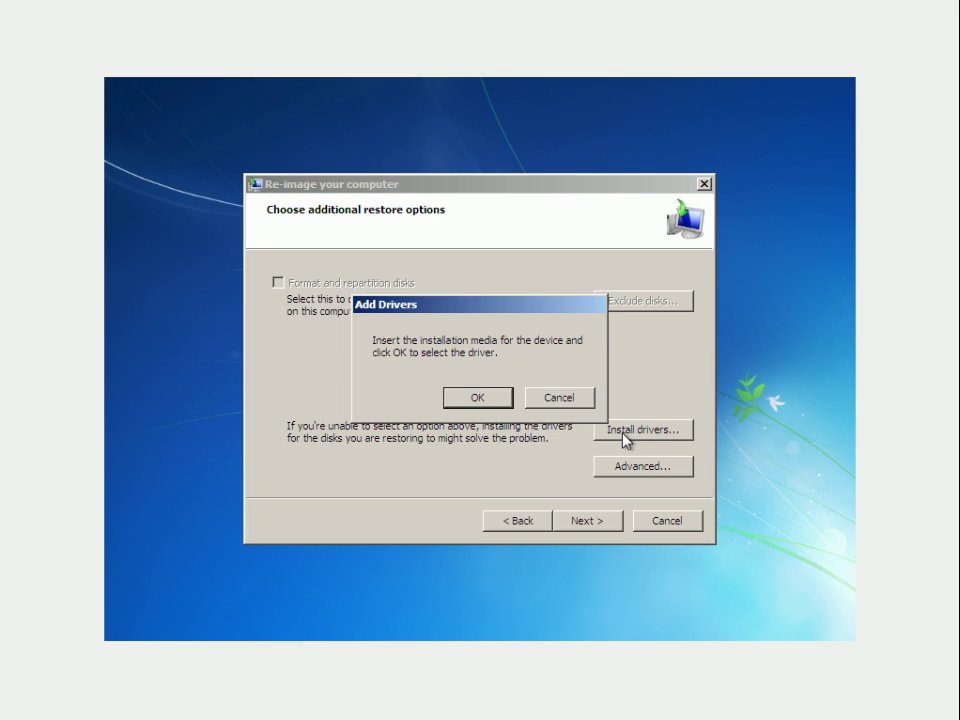
pyautogui.click(474, 398)
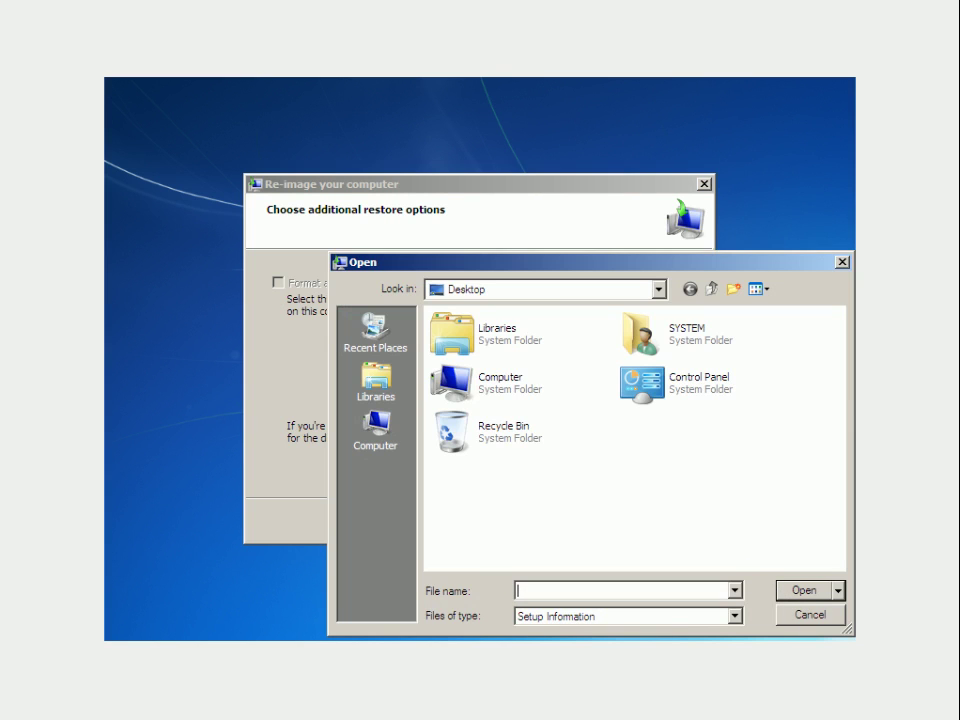
pyautogui.click(380, 440)
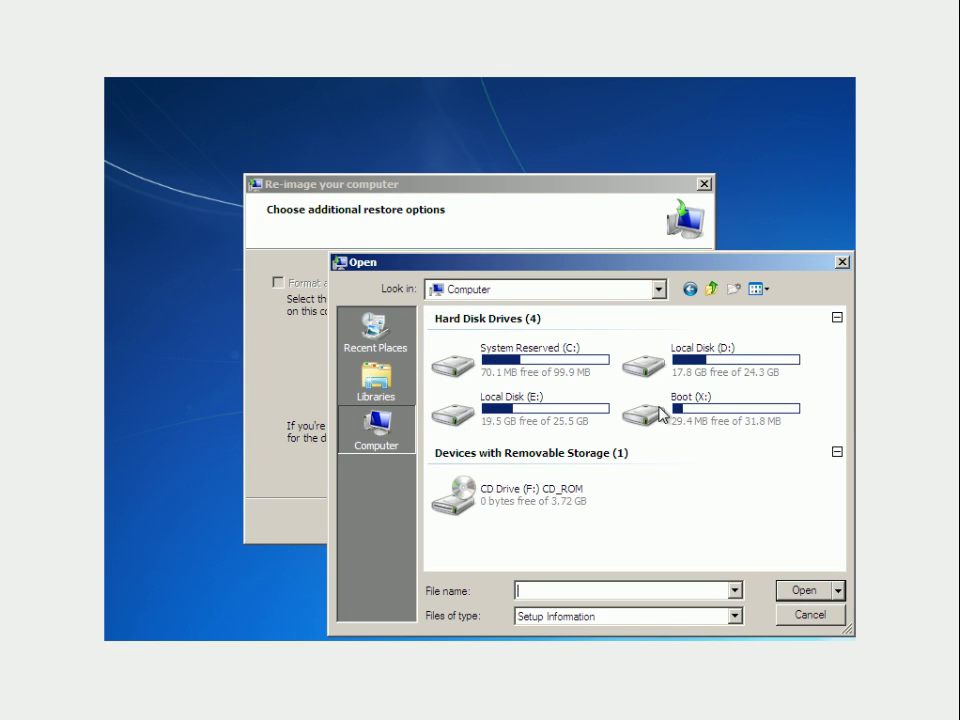
pyautogui.doubleClick(545, 420)
pyautogui.click(503, 336)
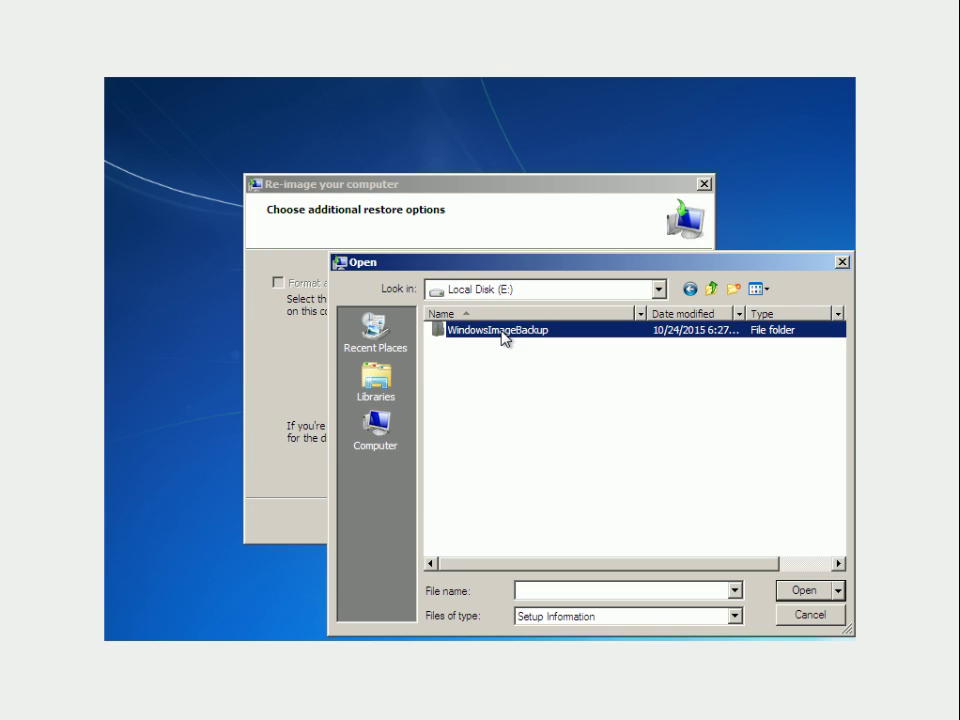
pyautogui.click(517, 335)
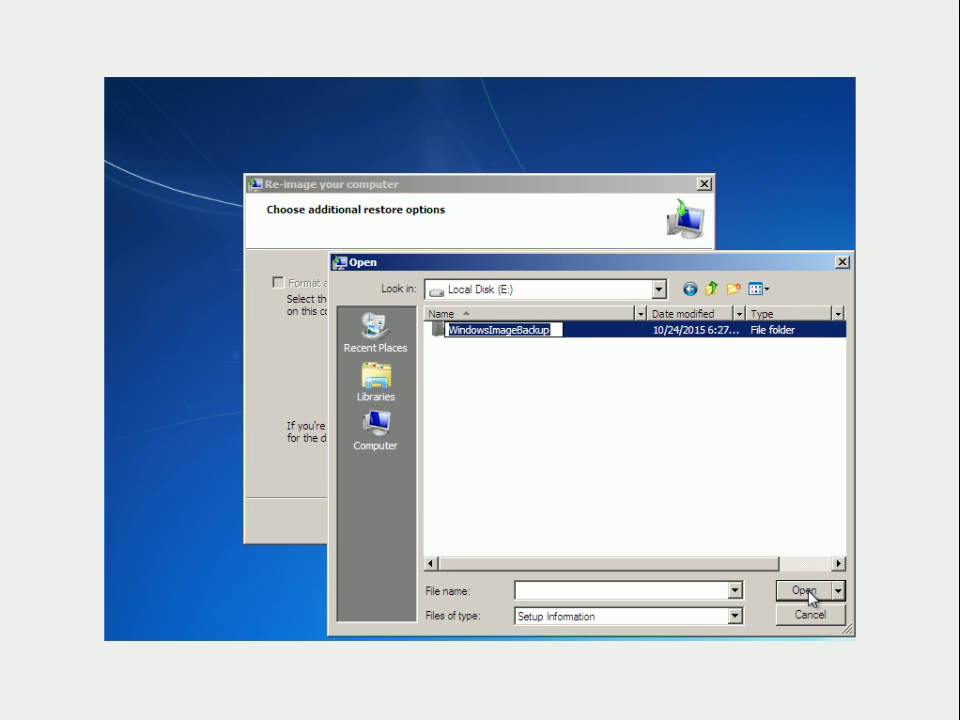
pyautogui.click(598, 465)
pyautogui.doubleClick(514, 330)
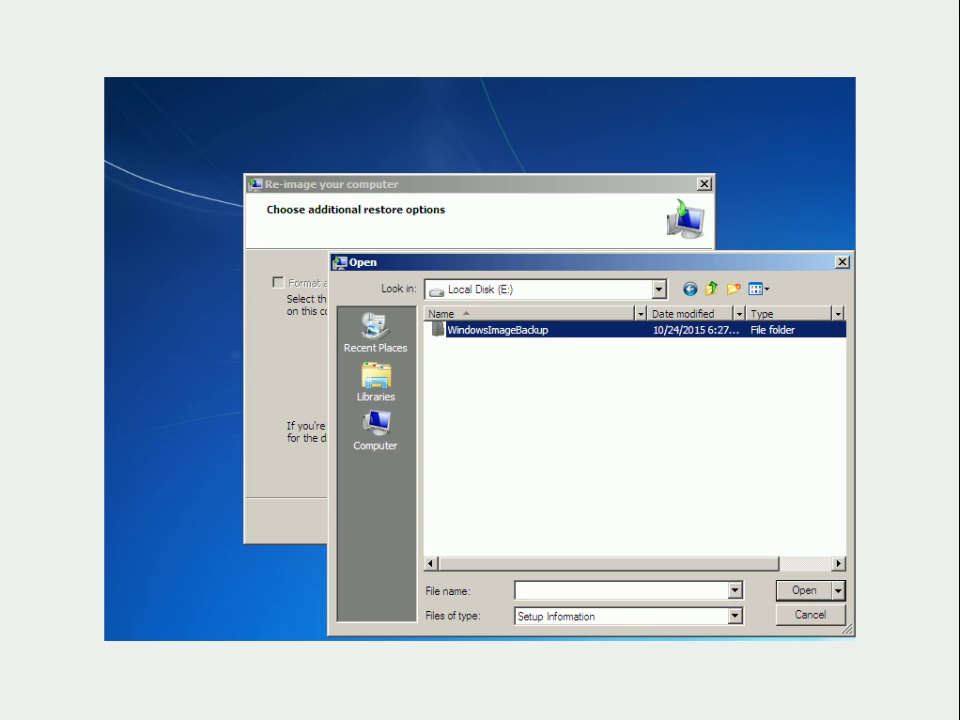
pyautogui.click(788, 584)
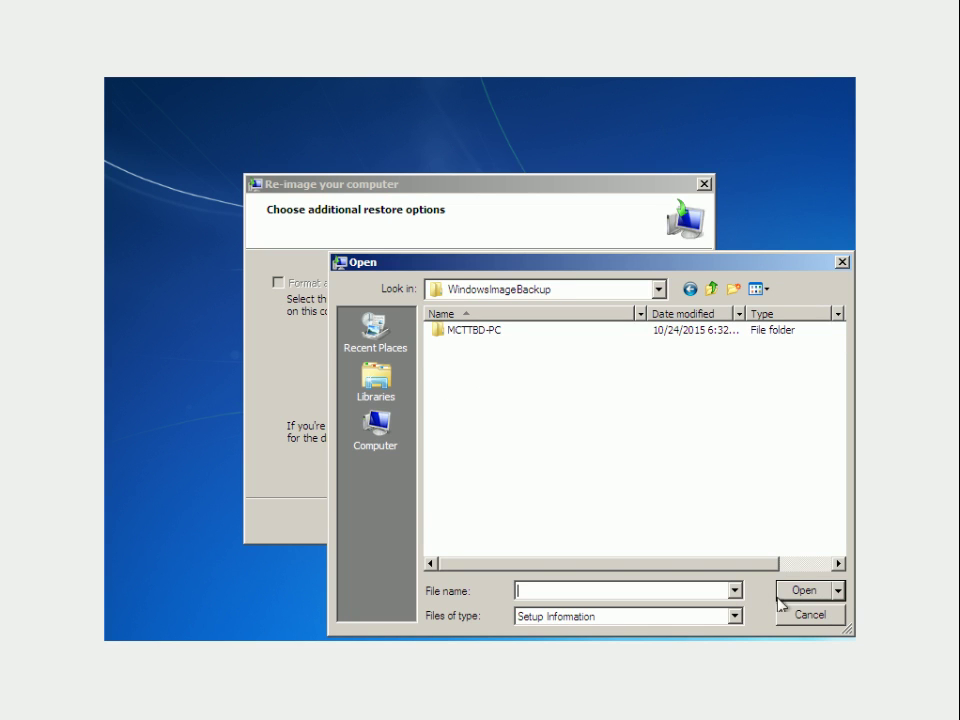
pyautogui.click(805, 615)
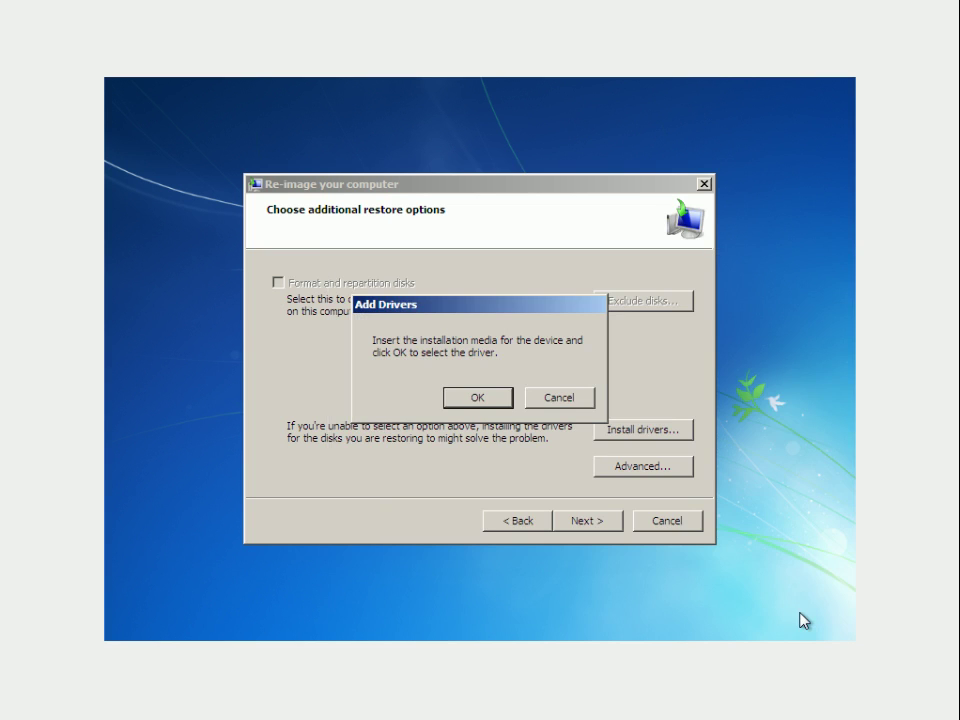
pyautogui.click(547, 399)
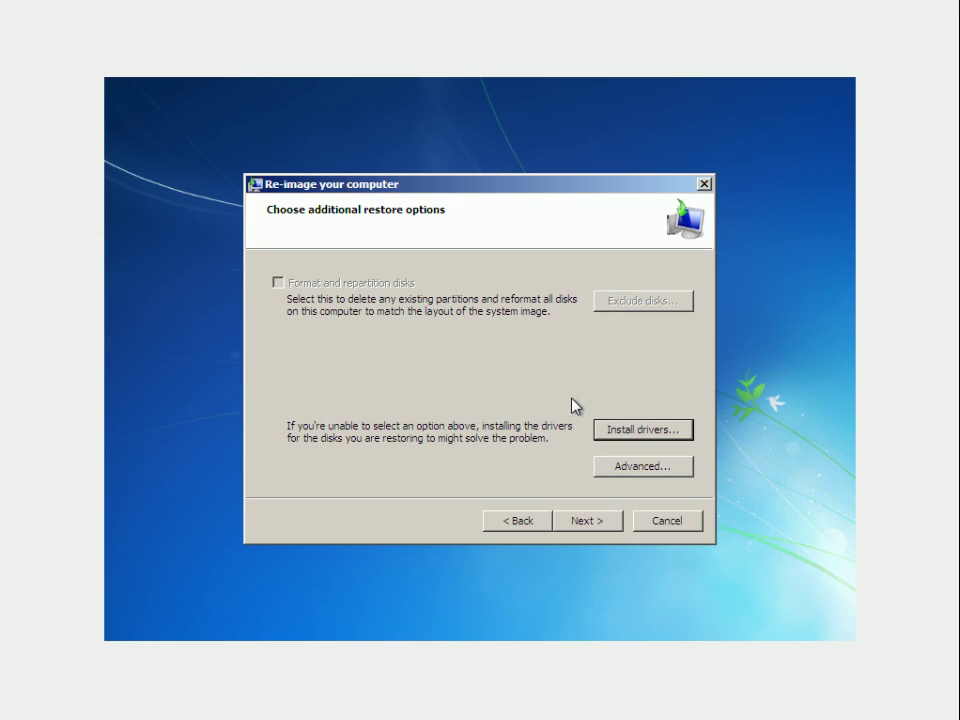
# Review the image date and drives to restore, then start re-imaging and agree to replace all data on those drives
pyautogui.click(584, 521)
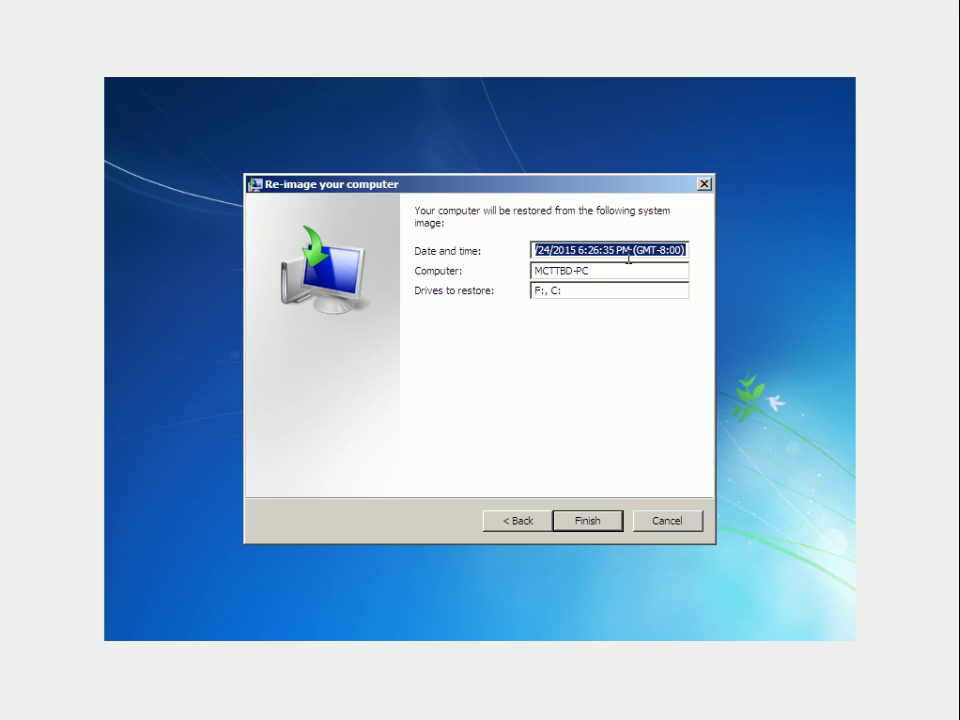
pyautogui.click(536, 290)
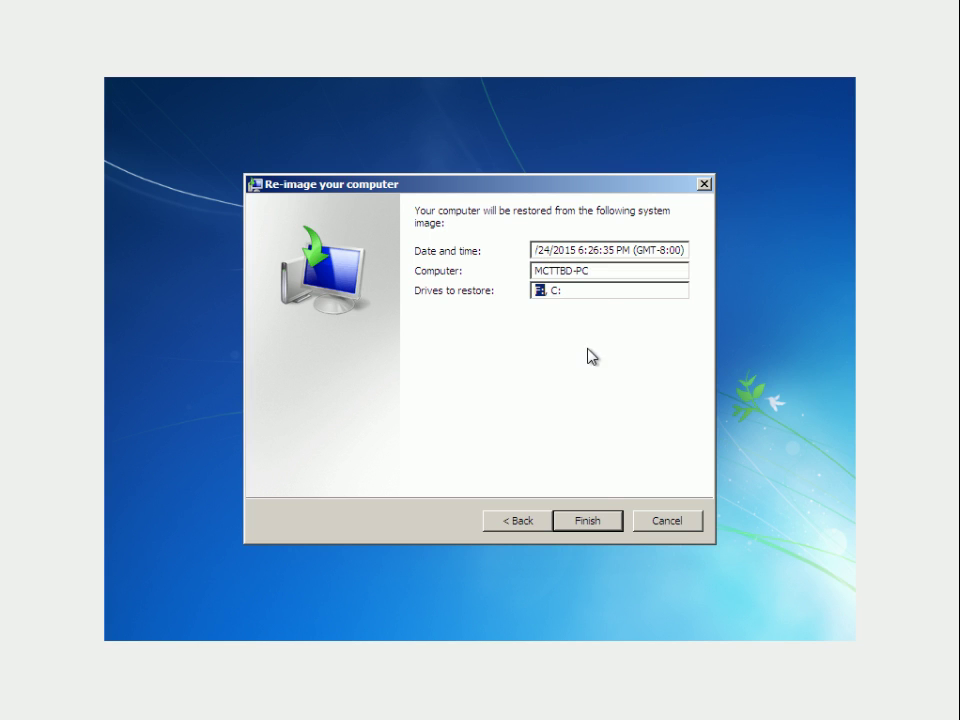
pyautogui.click(571, 293)
pyautogui.moveTo(535, 292); pyautogui.dragTo(544, 294)
pyautogui.doubleClick(555, 293)
pyautogui.doubleClick(539, 291)
pyautogui.doubleClick(555, 291)
pyautogui.click(536, 291)
pyautogui.click(590, 520)
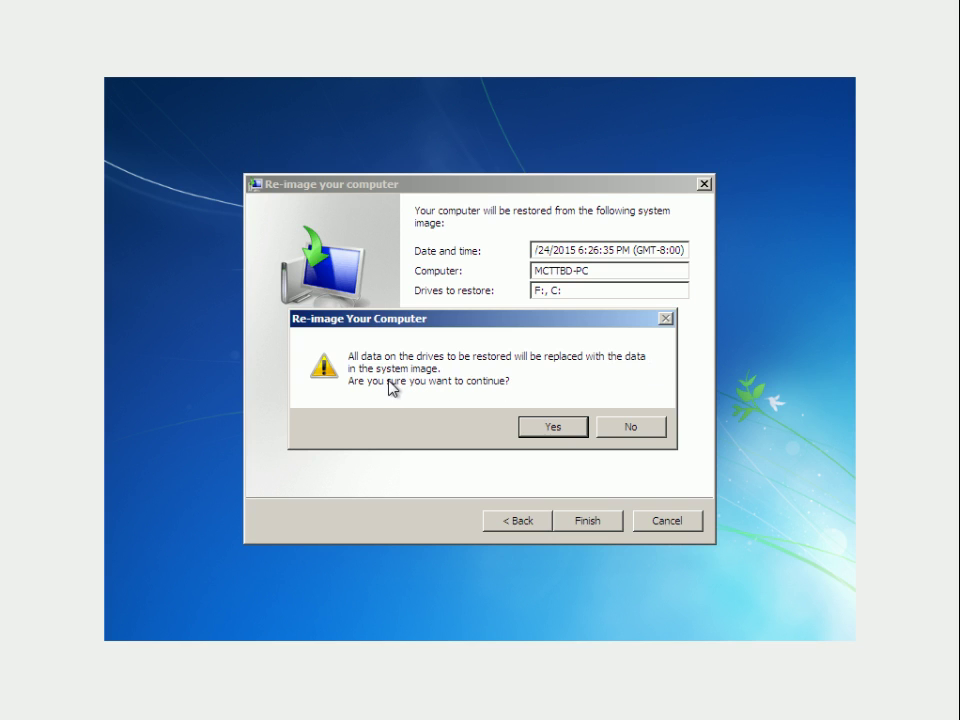
pyautogui.click(556, 428)
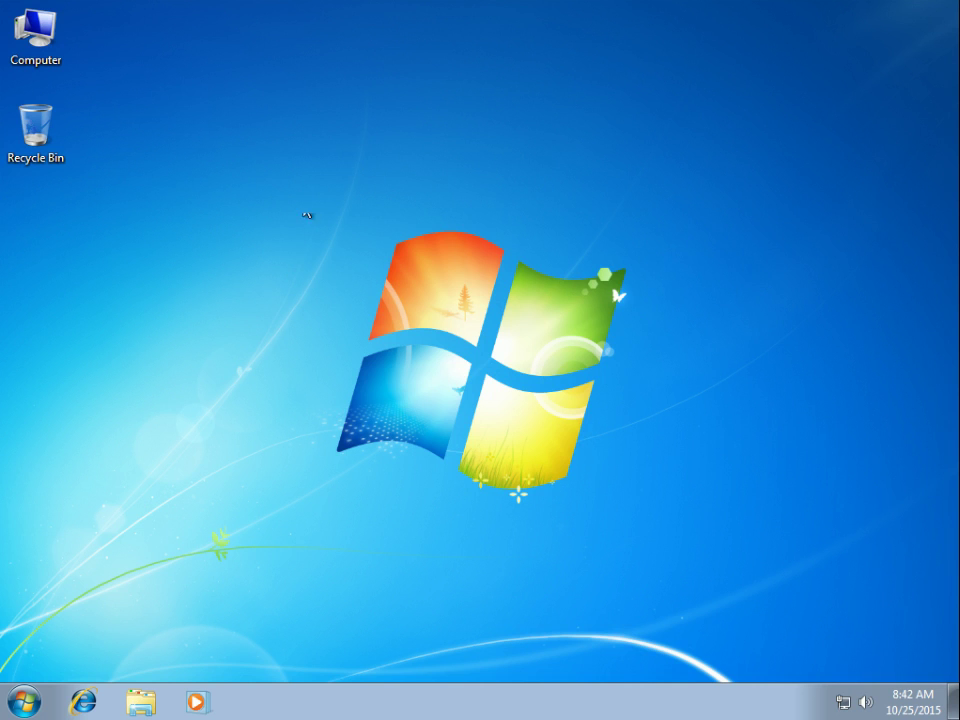
# Check the restored system's Local Disk (D:) for the backup folder and close the window
pyautogui.doubleClick(53, 38)
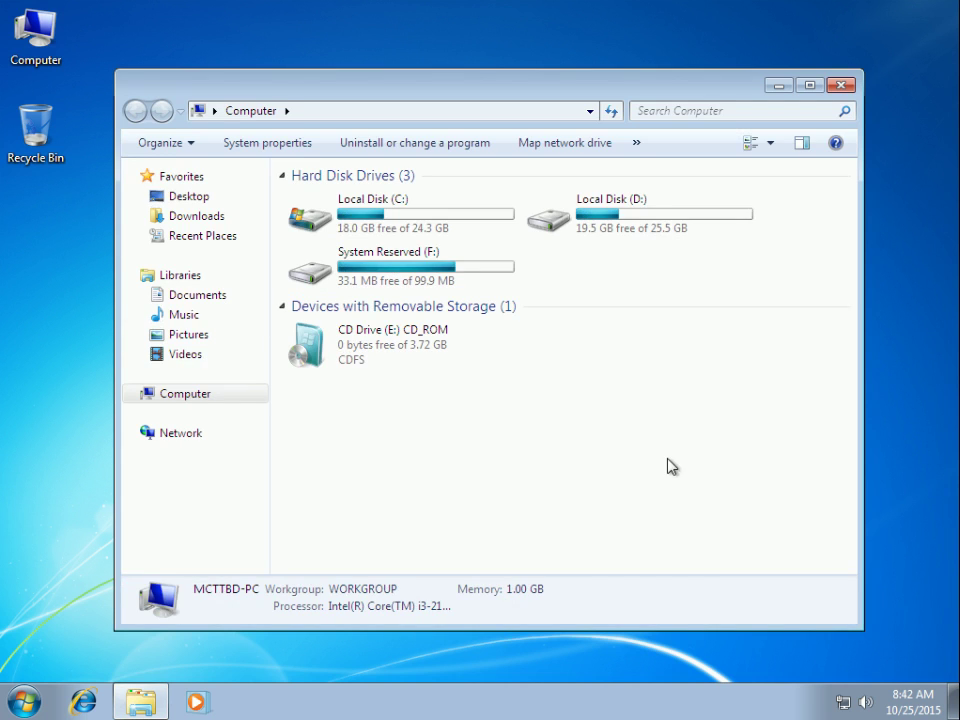
pyautogui.click(626, 213)
pyautogui.doubleClick(626, 213)
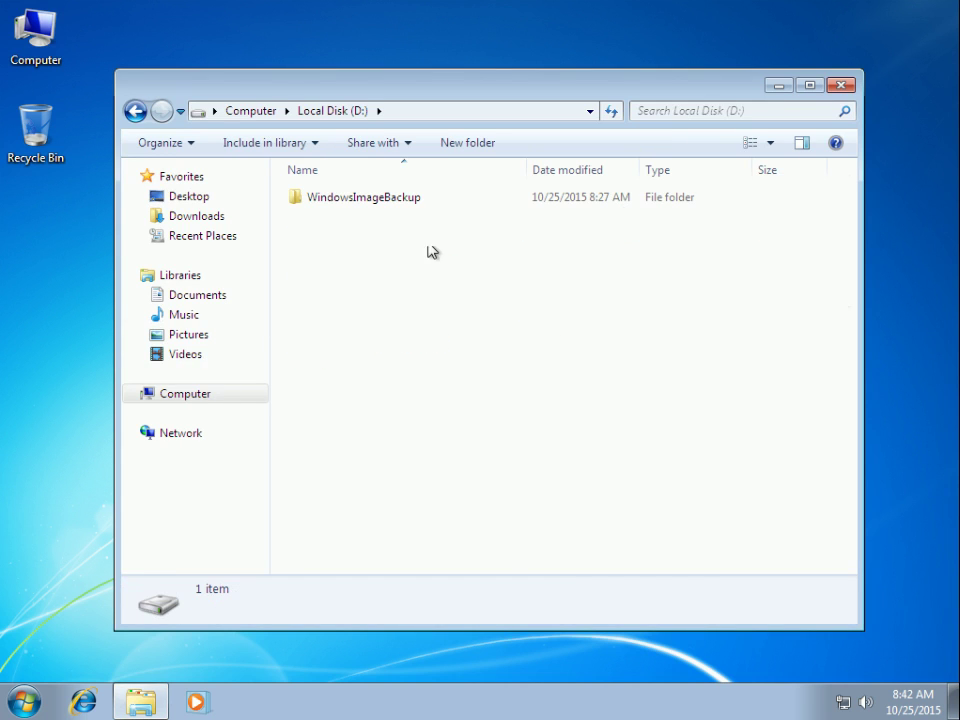
pyautogui.click(843, 85)
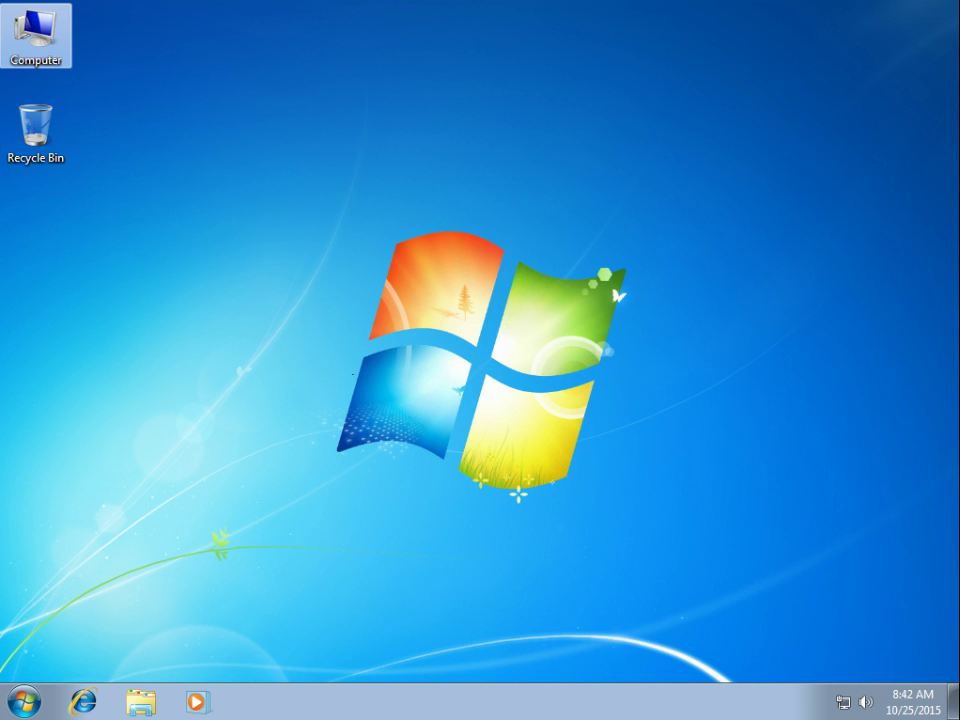
# Try to open WindowsImageBackup on Local Disk (D:) without granting permanent access, then close the window and refresh the desktop
pyautogui.doubleClick(50, 36)
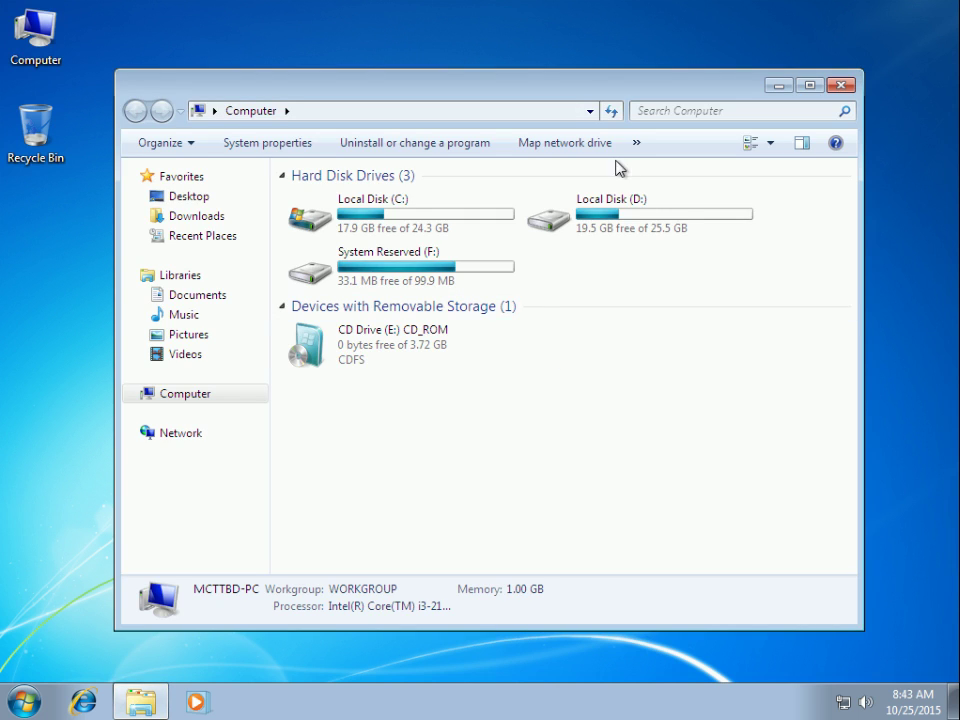
pyautogui.doubleClick(572, 235)
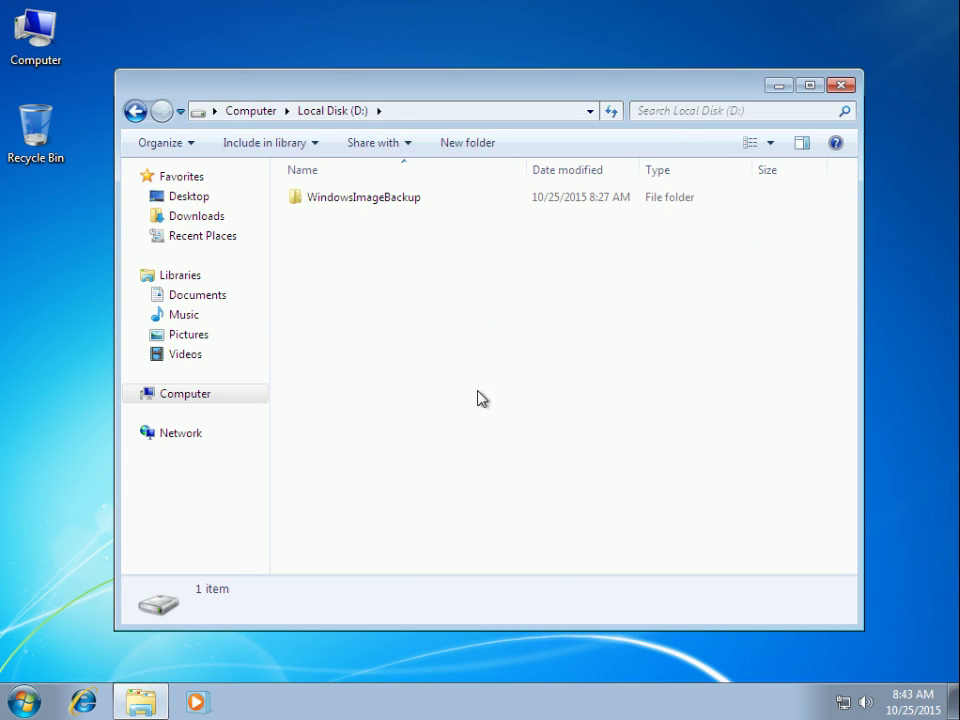
pyautogui.doubleClick(352, 200)
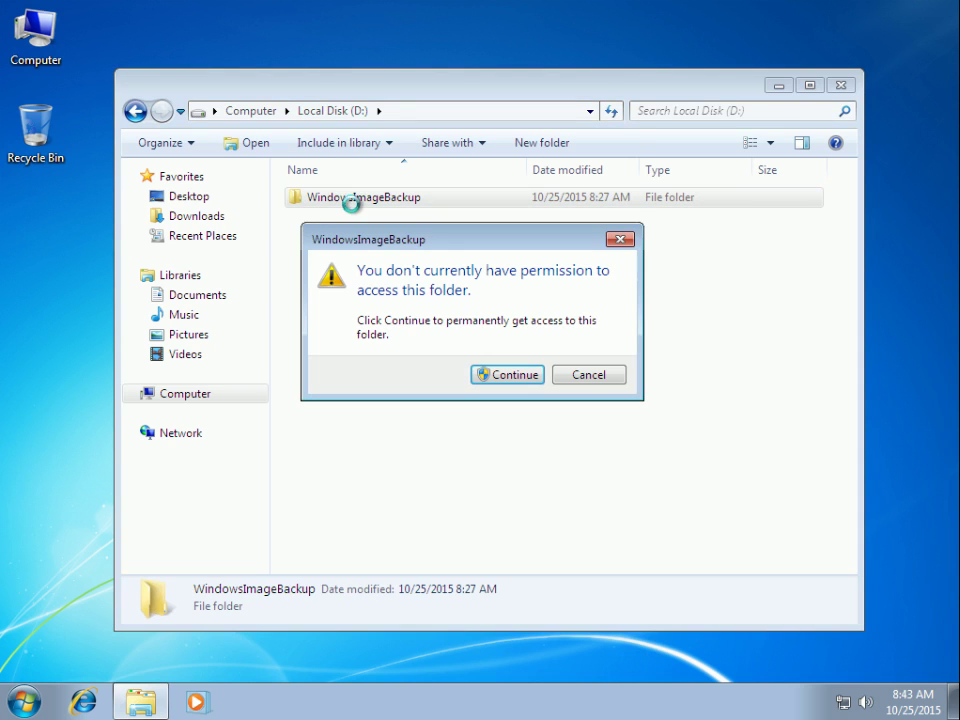
pyautogui.click(598, 376)
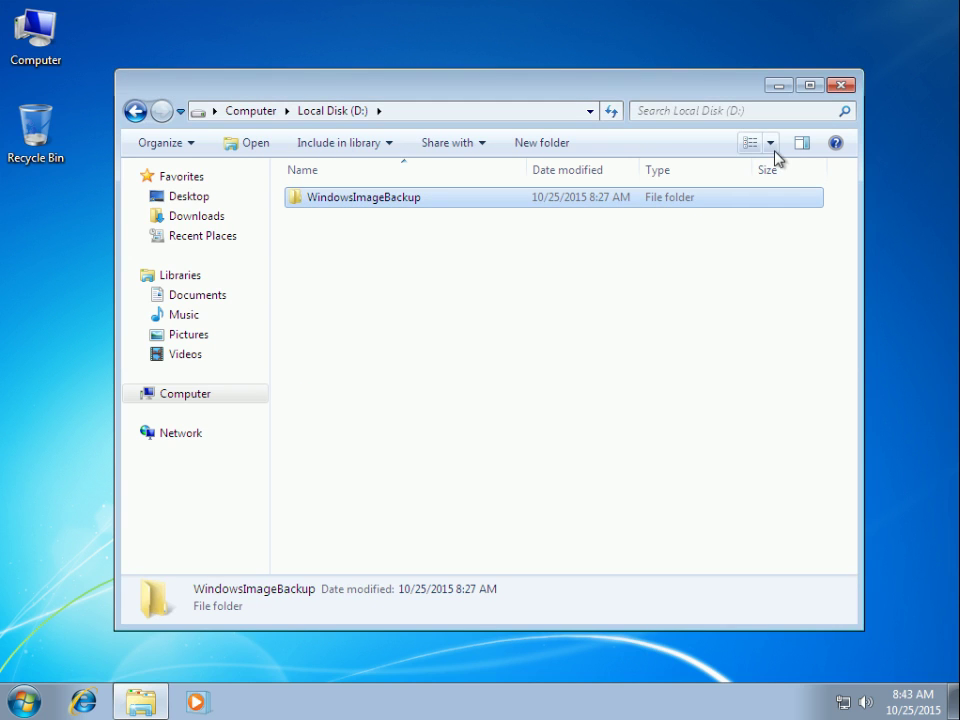
pyautogui.click(840, 86)
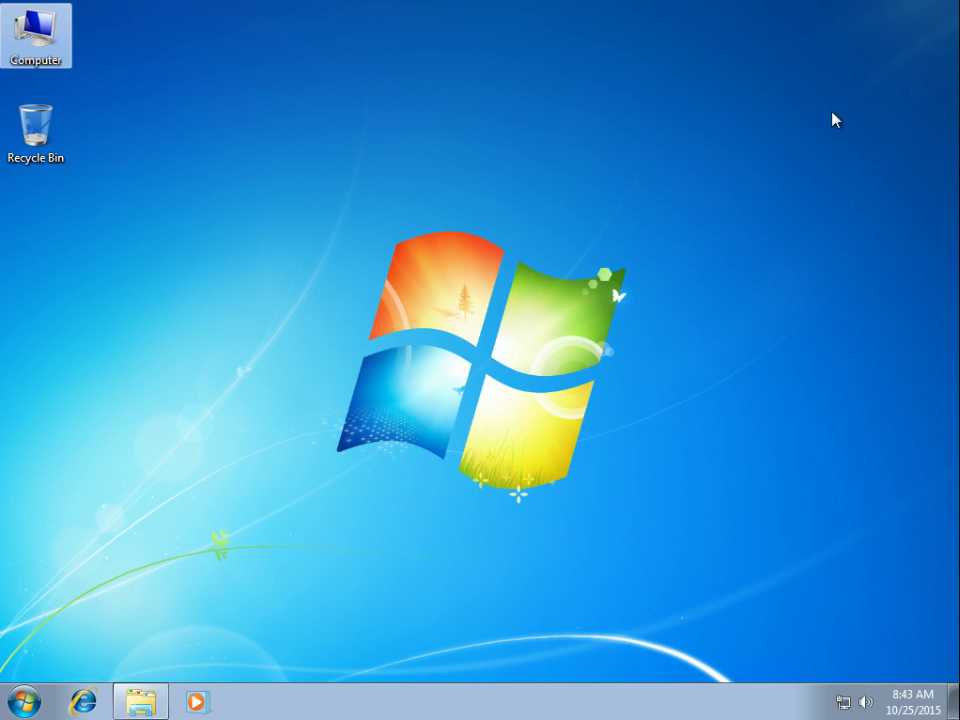
pyautogui.rightClick(477, 199)
pyautogui.click(546, 252)
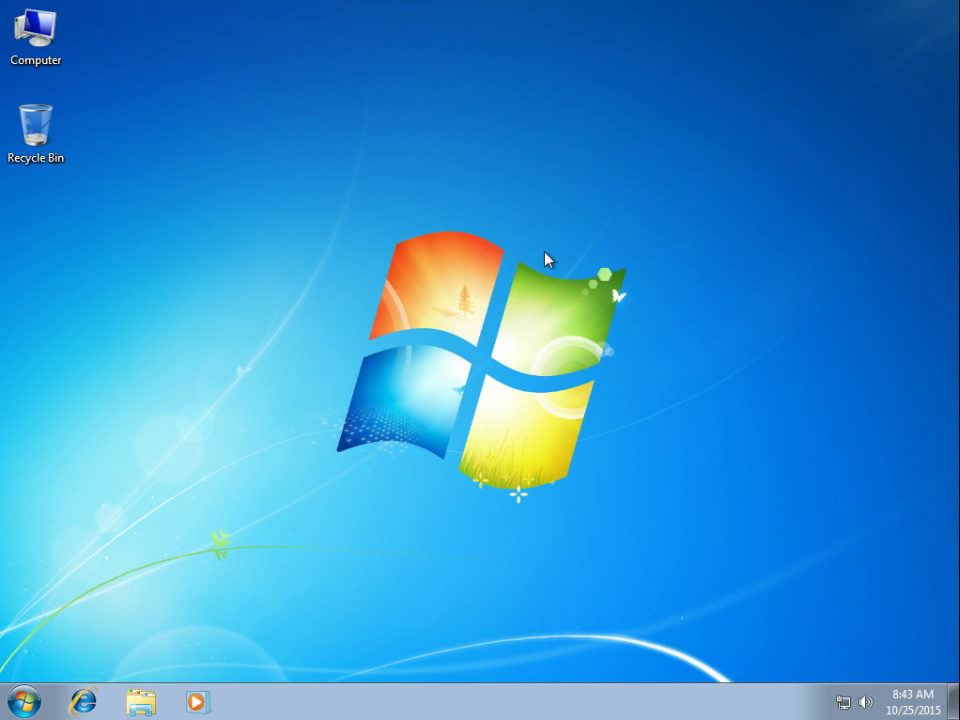